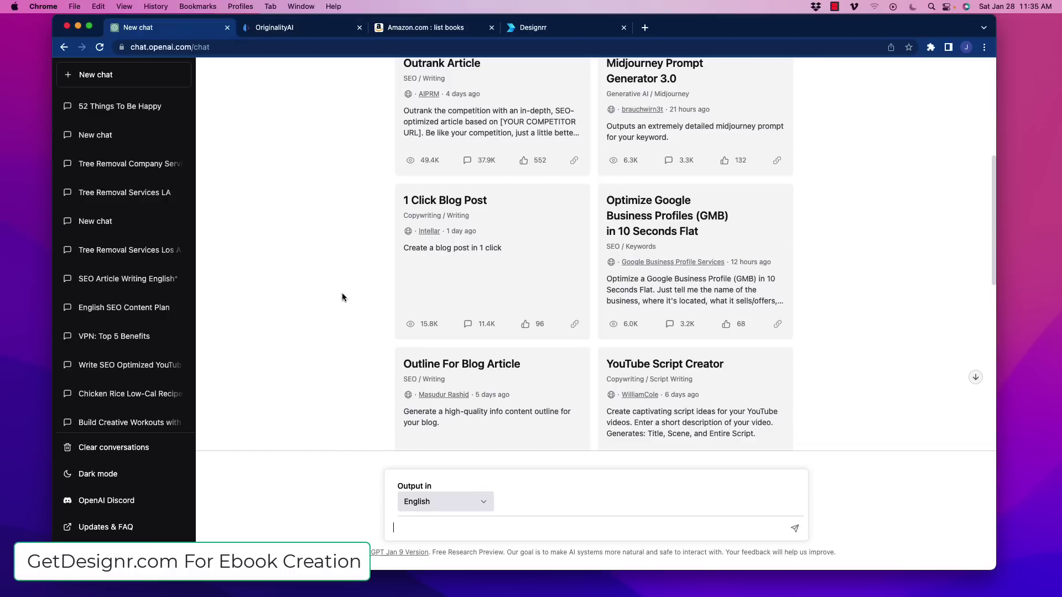
- Scroll the AIPRM public prompts list back to the top
scroll(330, 259, "up", 5)
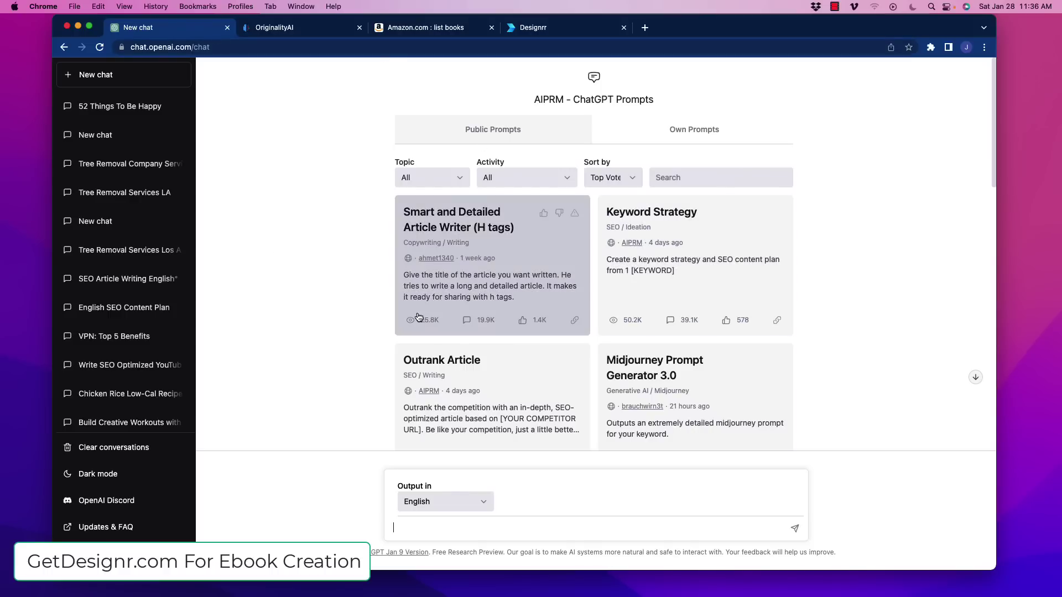
- Switch to the Amazon list books results and dismiss the search suggestions
left_click(411, 30)
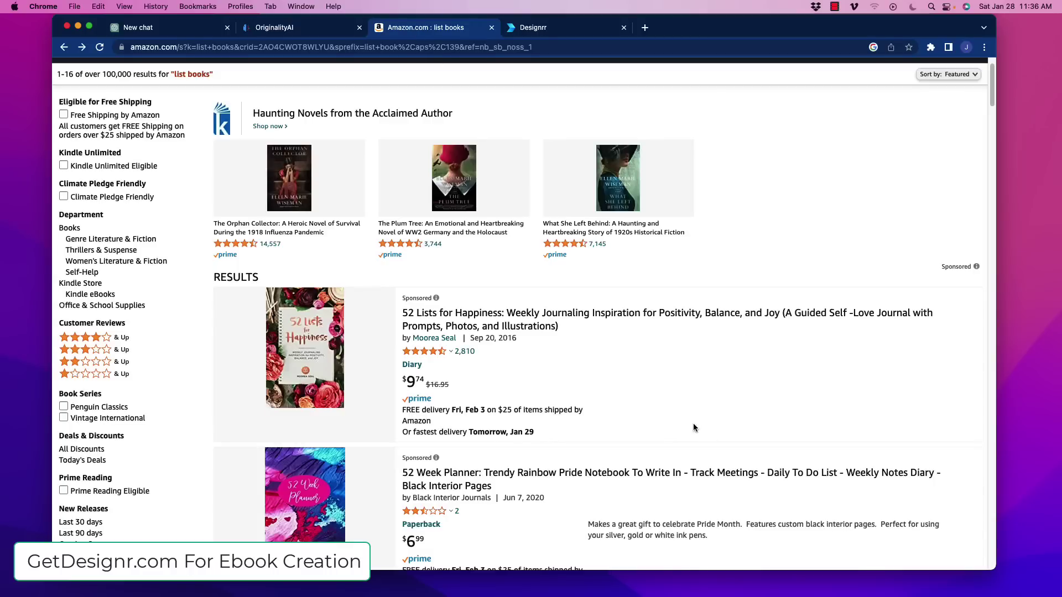
scroll(472, 385, "up", 2)
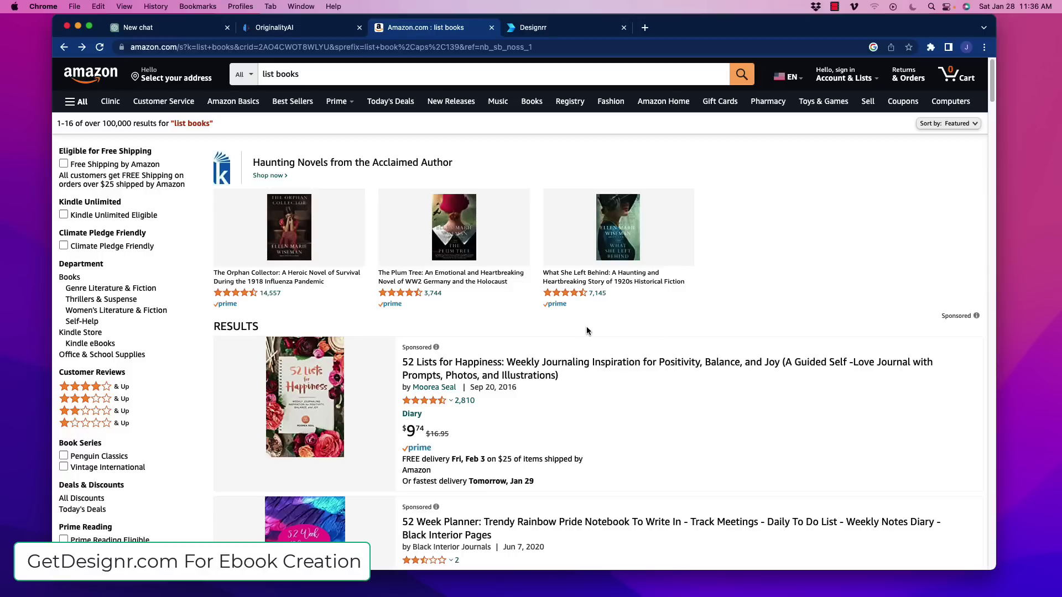
left_click(292, 74)
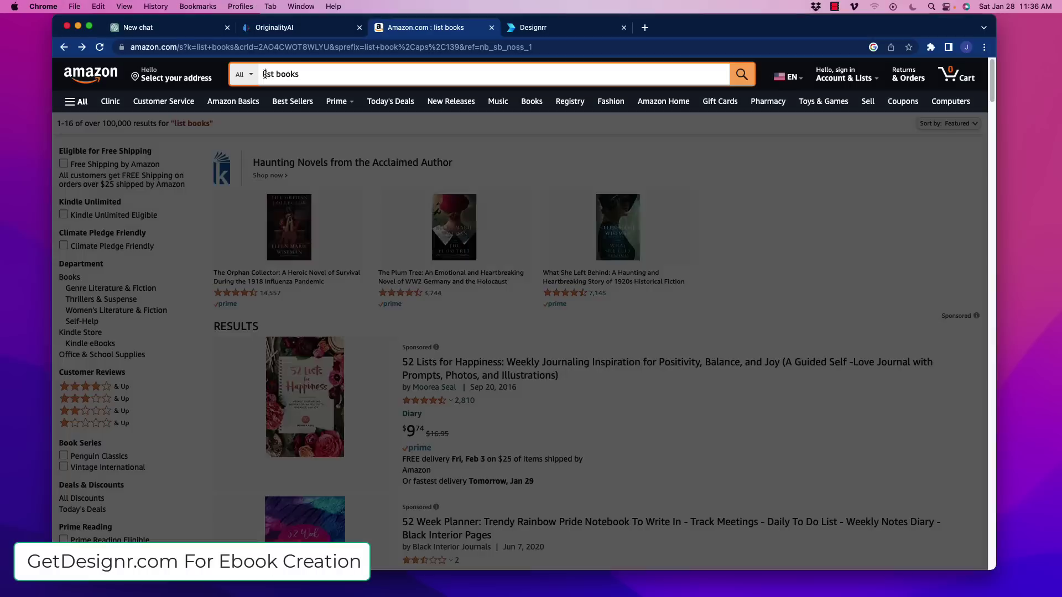
left_click(328, 74)
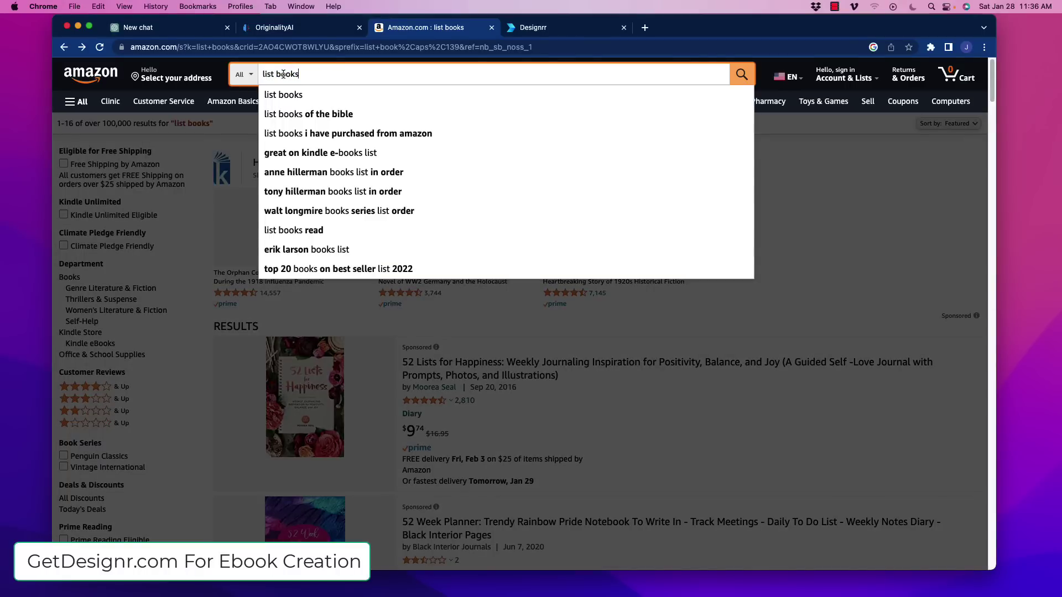
left_click(812, 211)
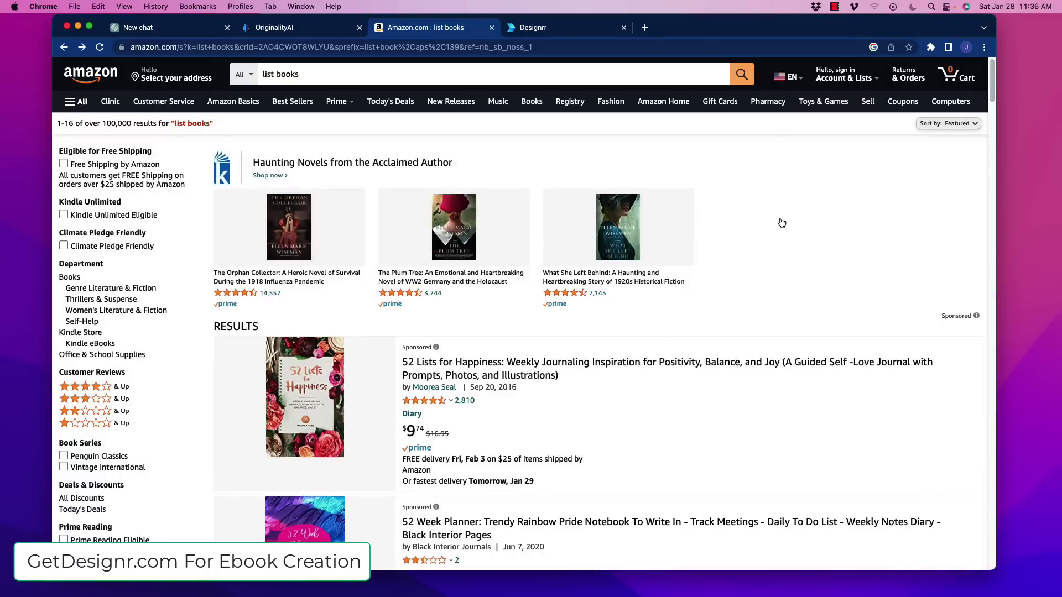
- Check the first result's Sep 20, 2016 date and sponsored note, then open 52 Lists for Happiness
mouse_move(423, 352)
scroll(581, 414, "down", 3)
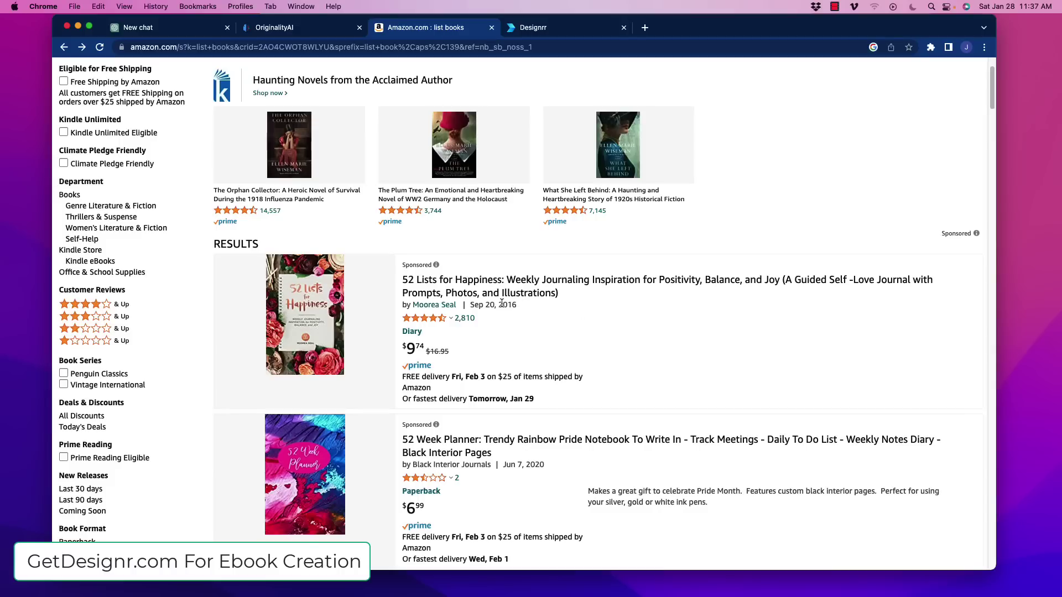
left_click_drag(470, 304, 513, 308)
left_click(427, 265)
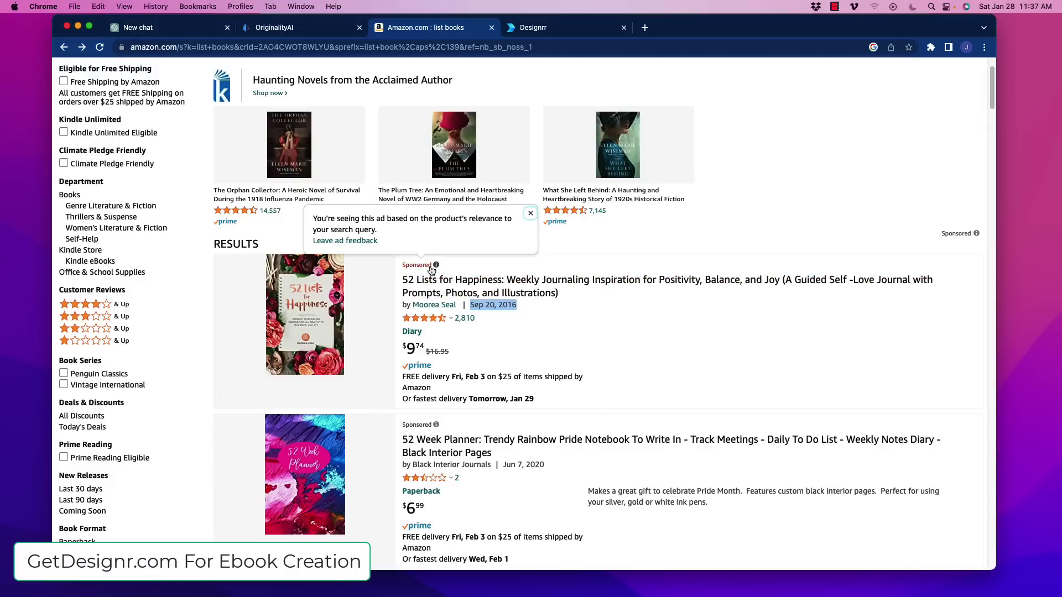
left_click(563, 373)
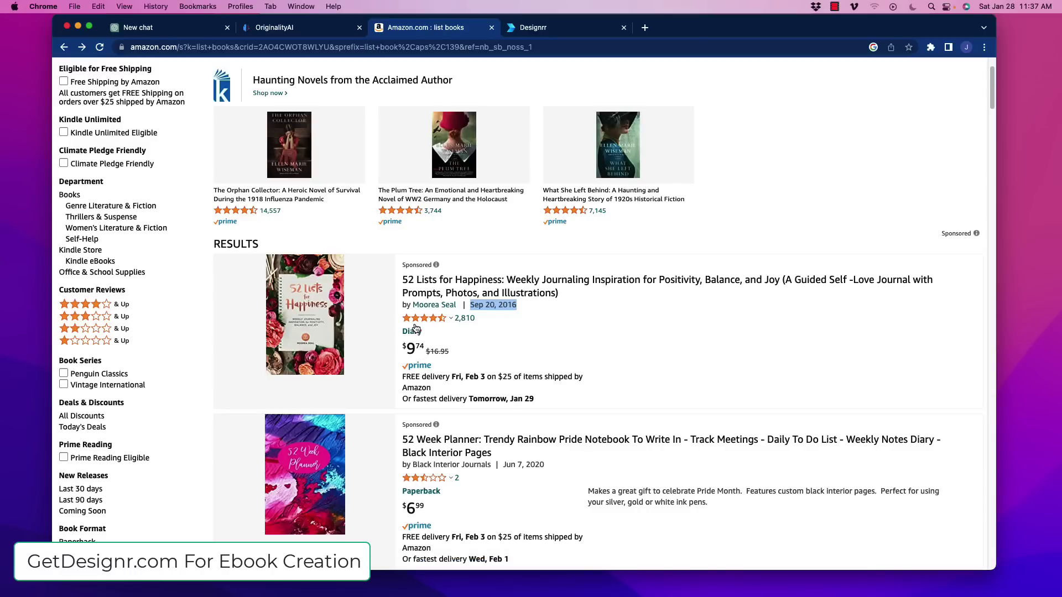
mouse_move(447, 324)
left_click(327, 338)
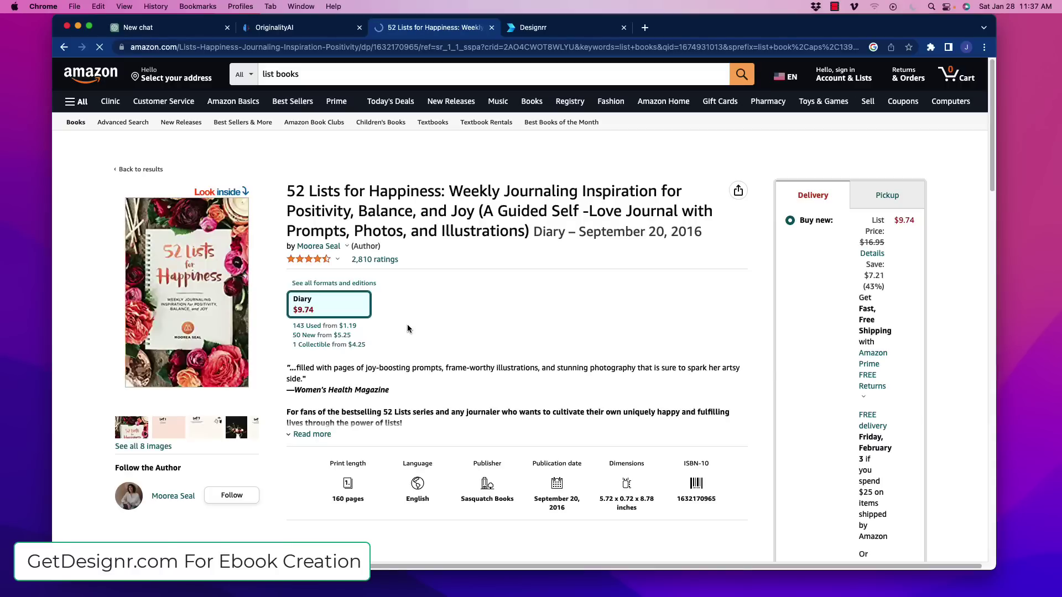
- Browse the Look Inside sample pages, close the preview, and select '52 Lists for Happiness' in the title
left_click(221, 255)
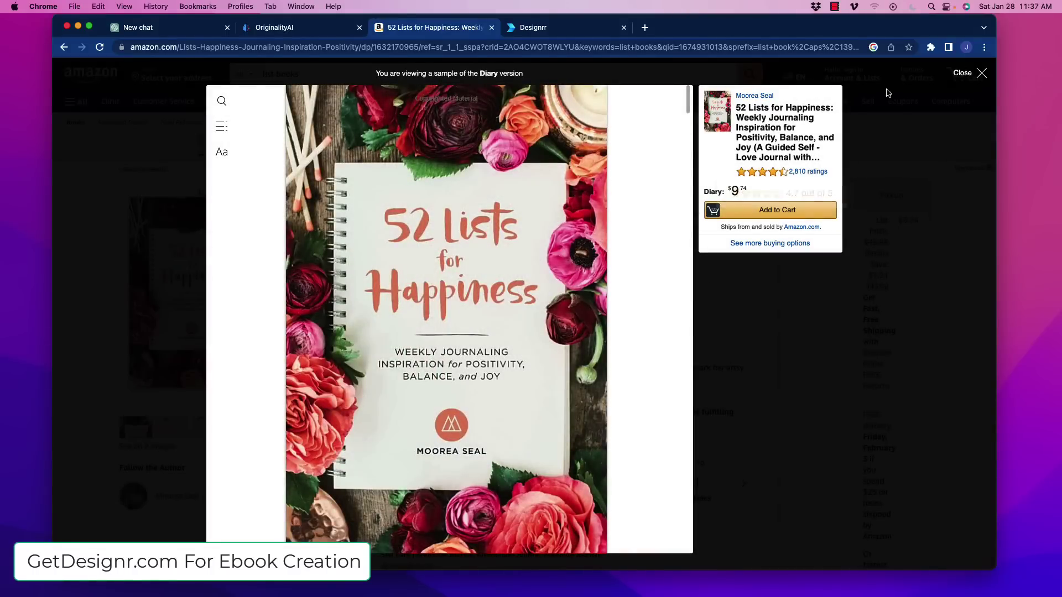
scroll(600, 376, "down", 10)
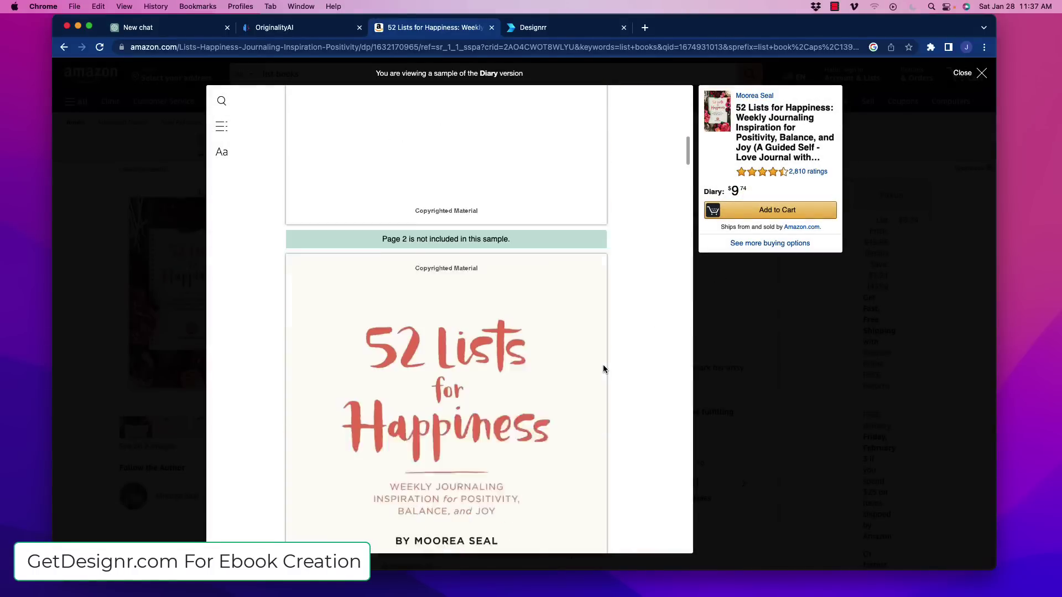
scroll(603, 370, "down", 1)
scroll(476, 360, "down", 8)
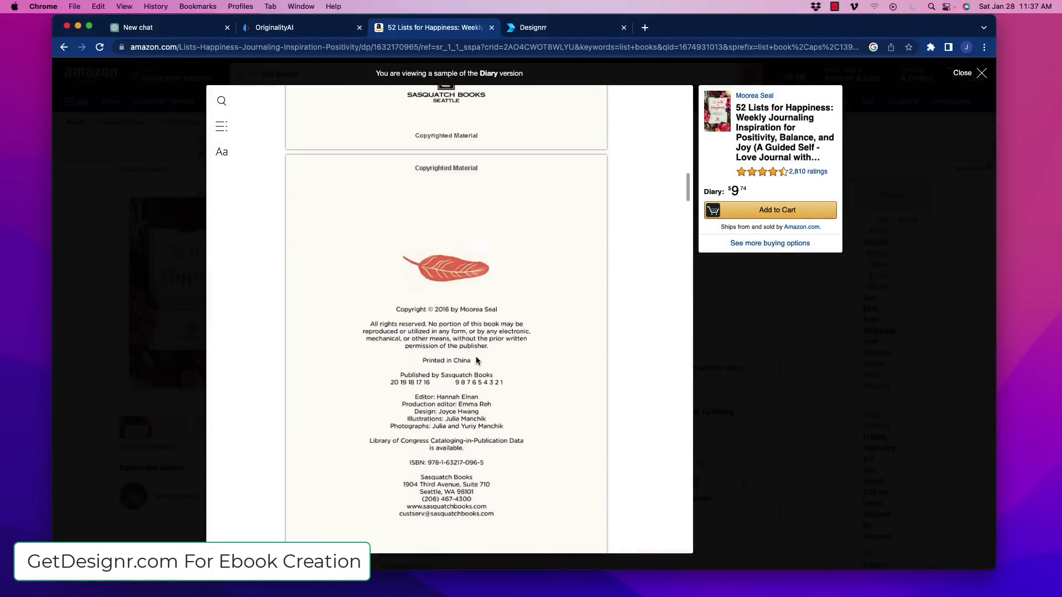
scroll(476, 360, "down", 10)
scroll(459, 326, "down", 4)
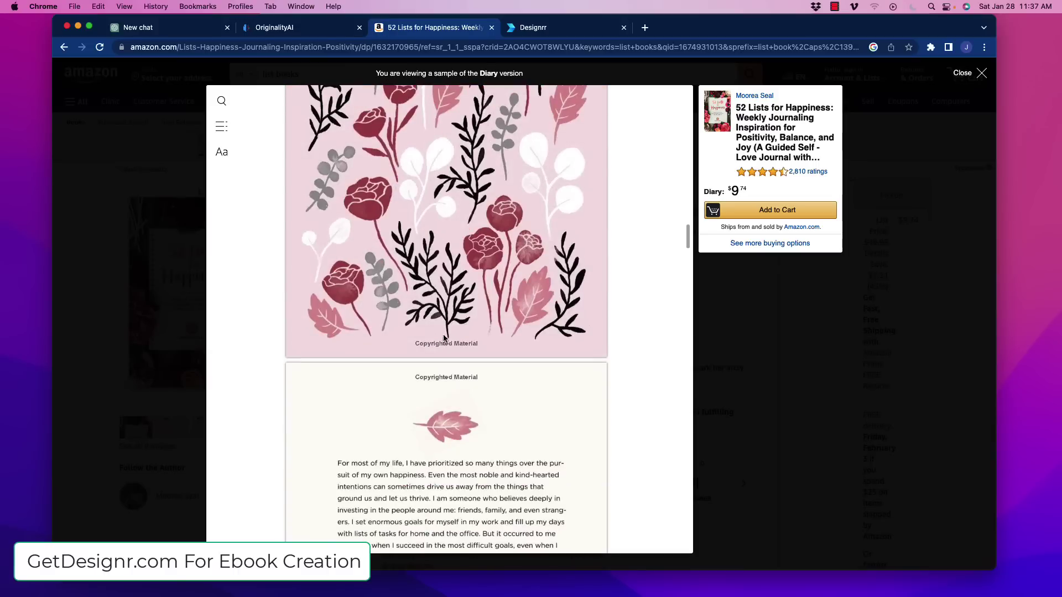
scroll(449, 332, "down", 7)
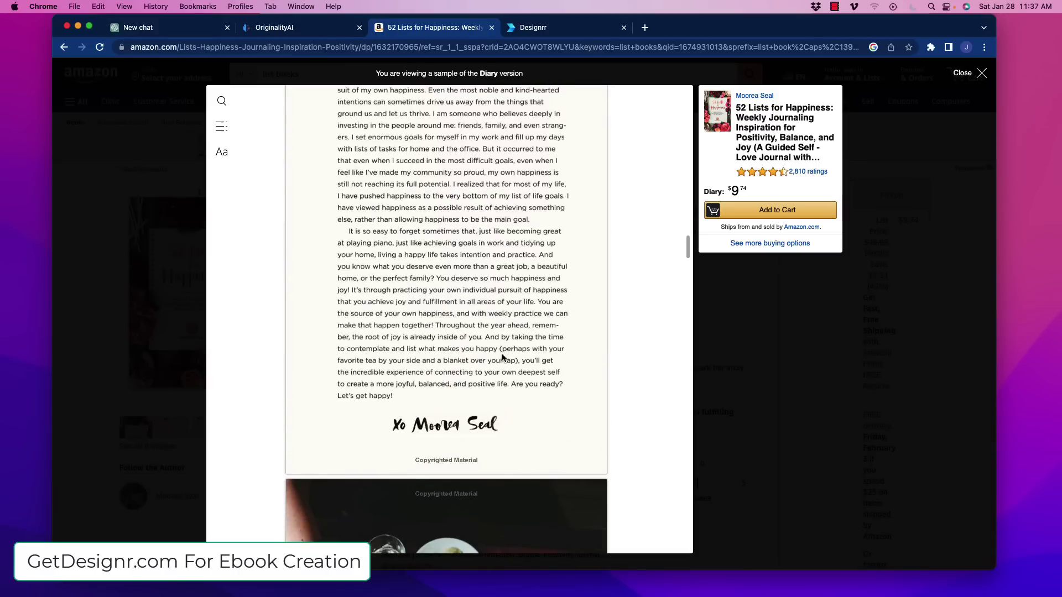
scroll(502, 357, "down", 10)
scroll(500, 360, "up", 4)
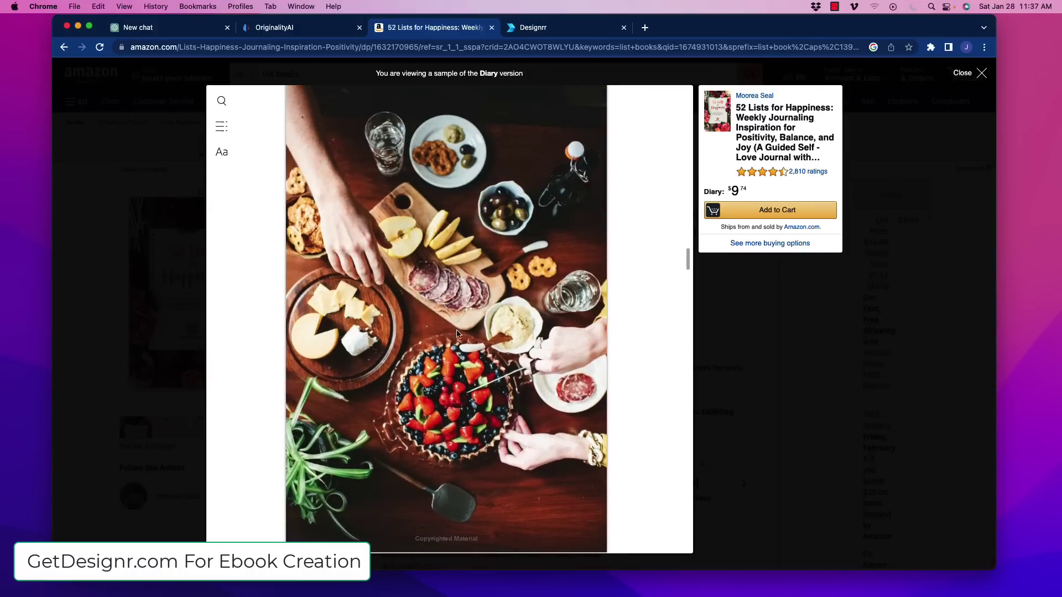
scroll(459, 332, "down", 6)
scroll(465, 324, "down", 6)
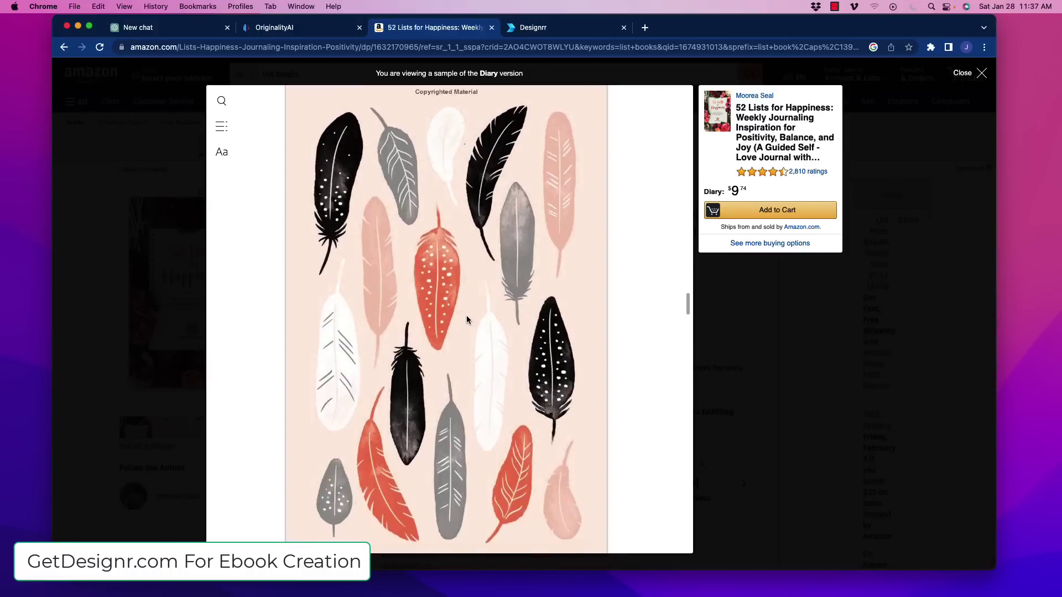
scroll(466, 321, "down", 10)
scroll(467, 325, "up", 4)
scroll(468, 332, "down", 6)
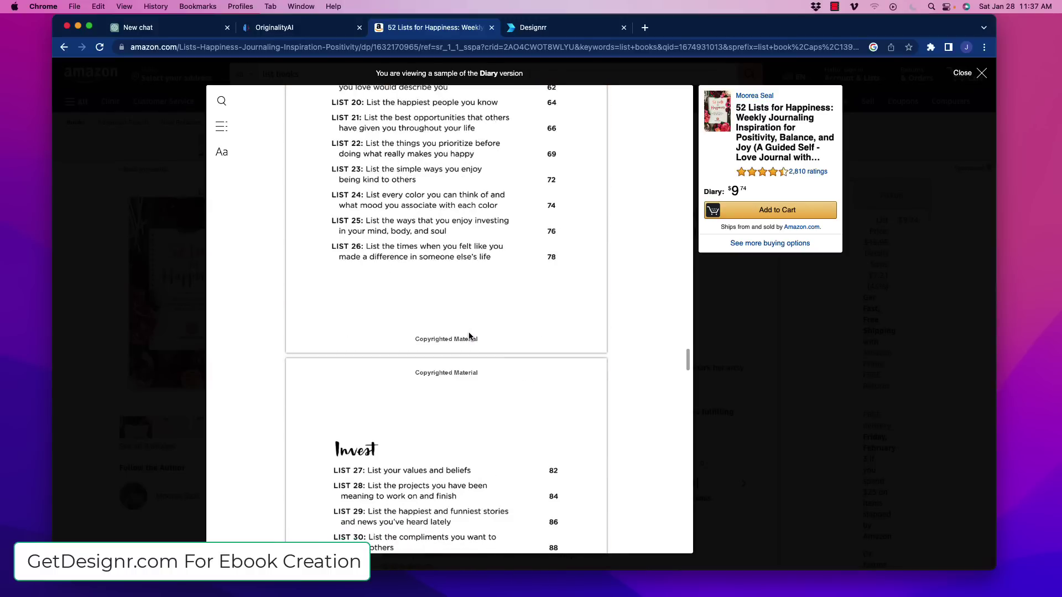
scroll(469, 335, "down", 5)
scroll(472, 370, "down", 10)
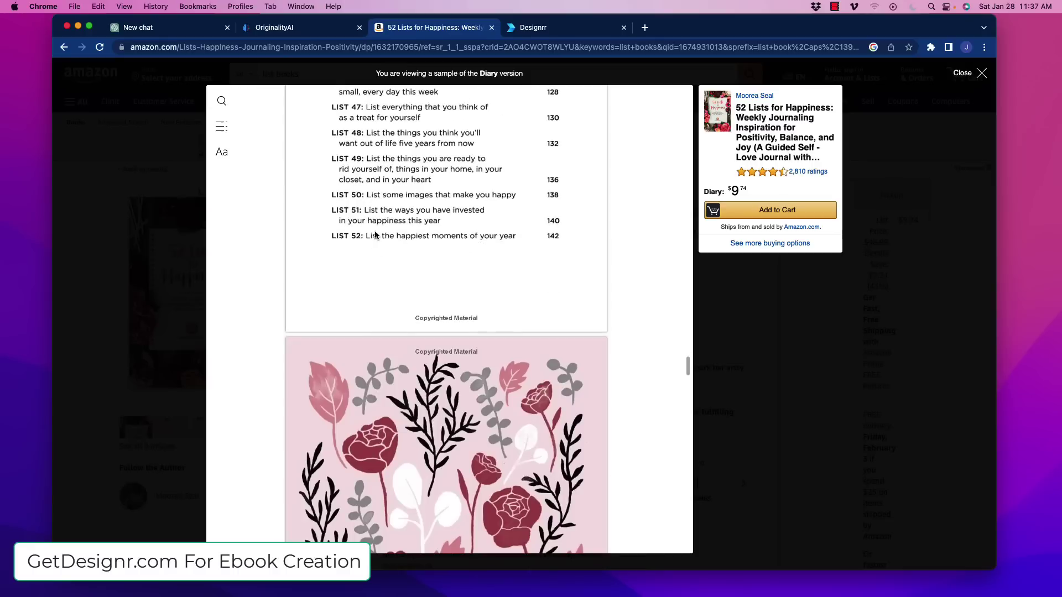
scroll(434, 227, "up", 2)
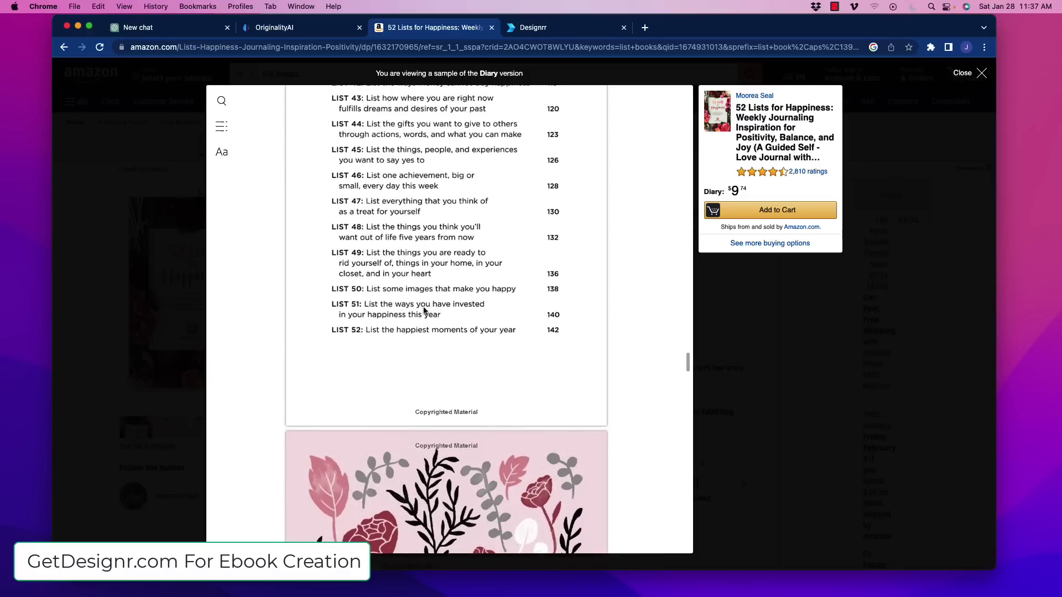
scroll(429, 309, "down", 15)
scroll(466, 303, "down", 20)
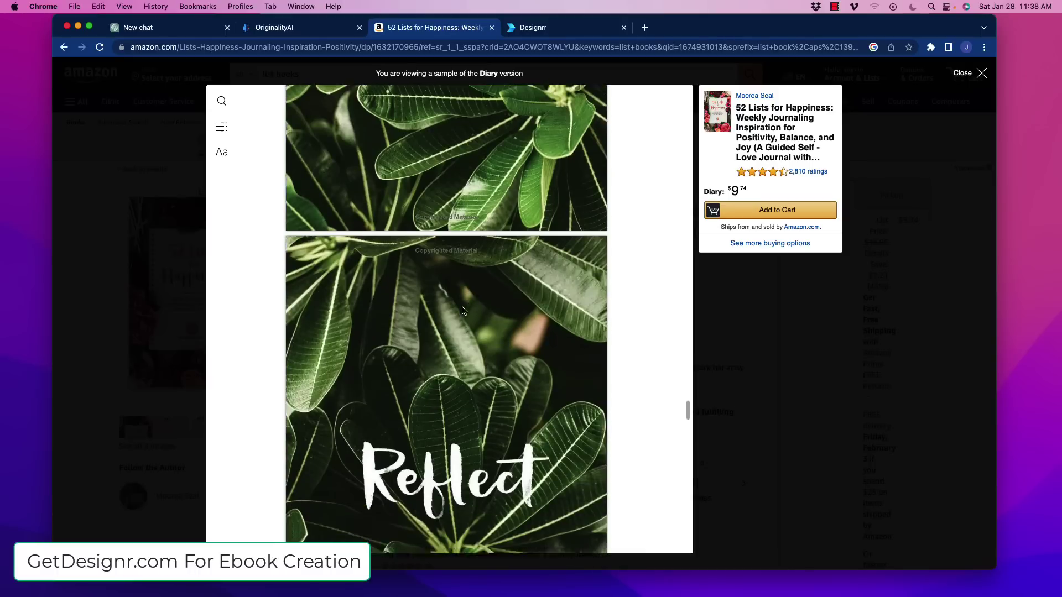
scroll(458, 313, "up", 15)
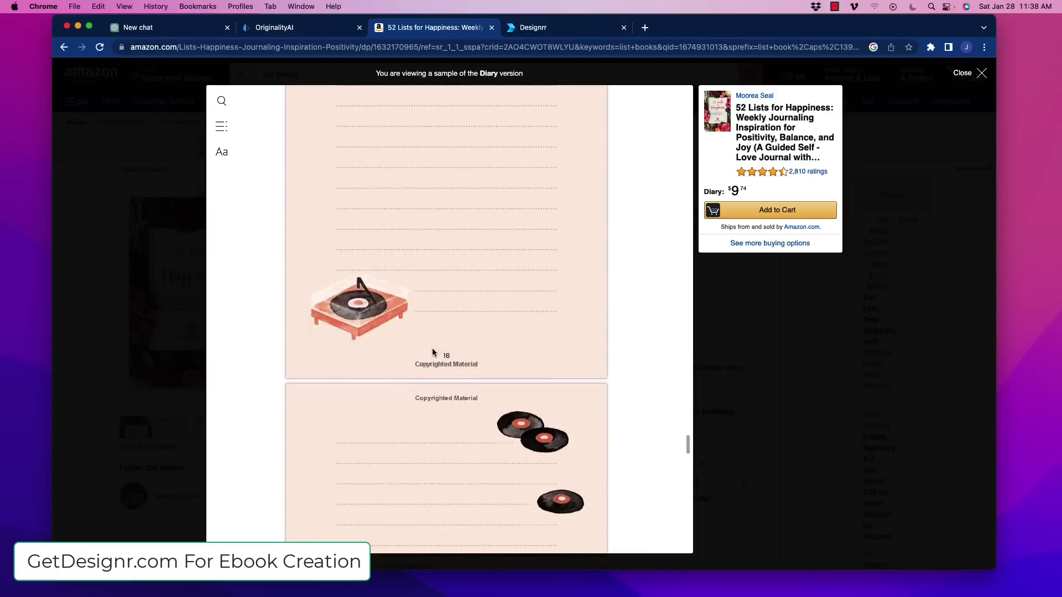
scroll(458, 390, "down", 1)
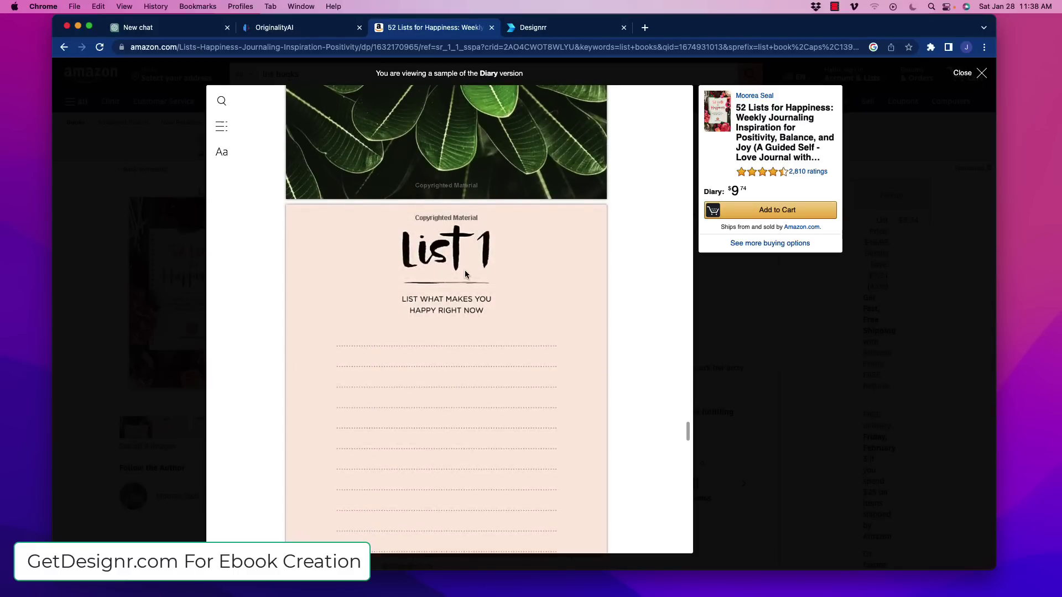
scroll(450, 343, "down", 5)
scroll(443, 432, "down", 6)
scroll(479, 452, "down", 1)
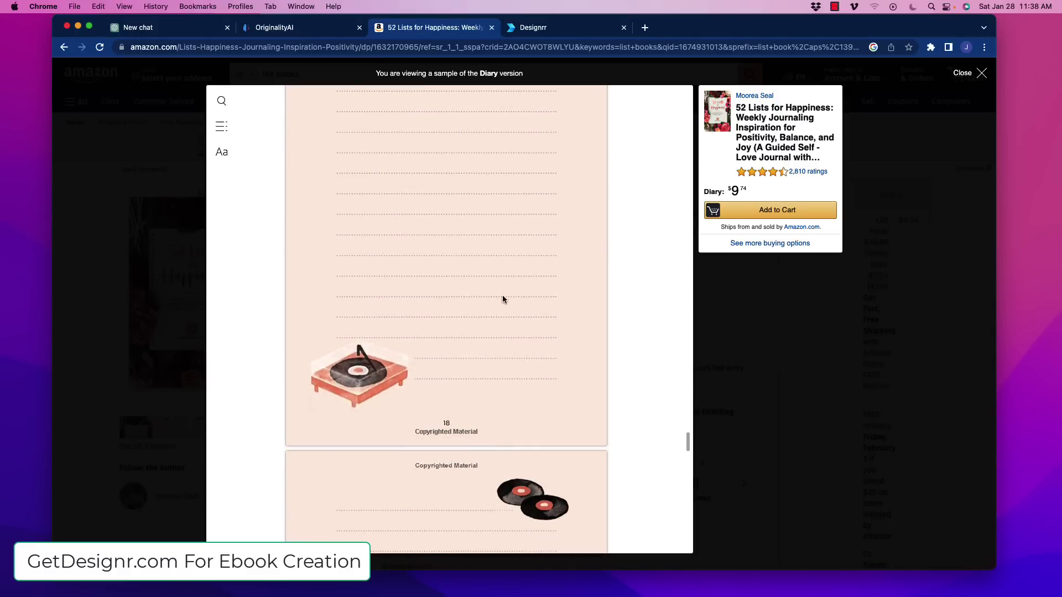
scroll(481, 392, "down", 8)
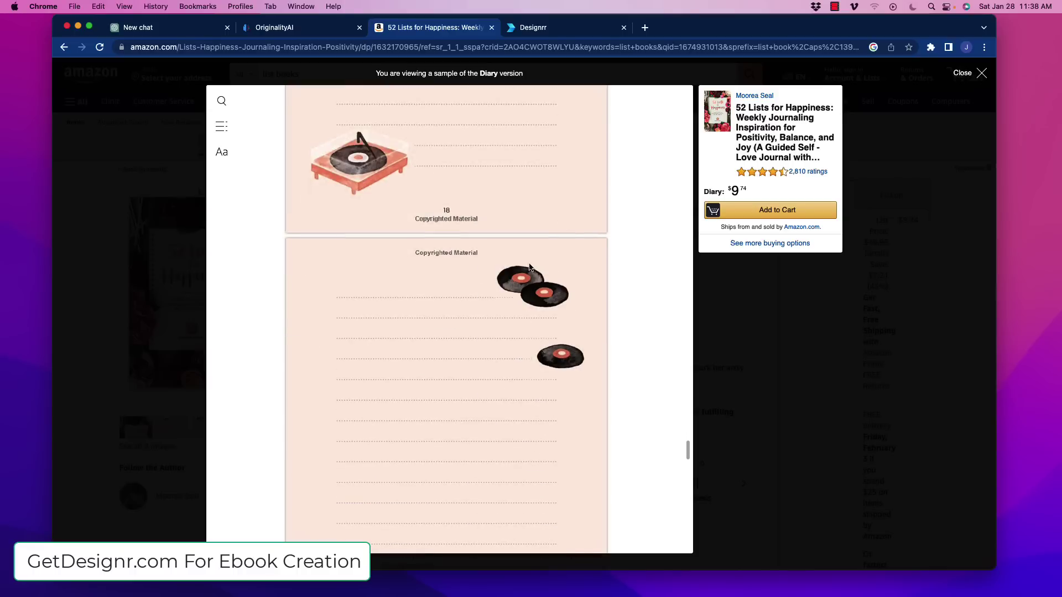
scroll(380, 336, "down", 9)
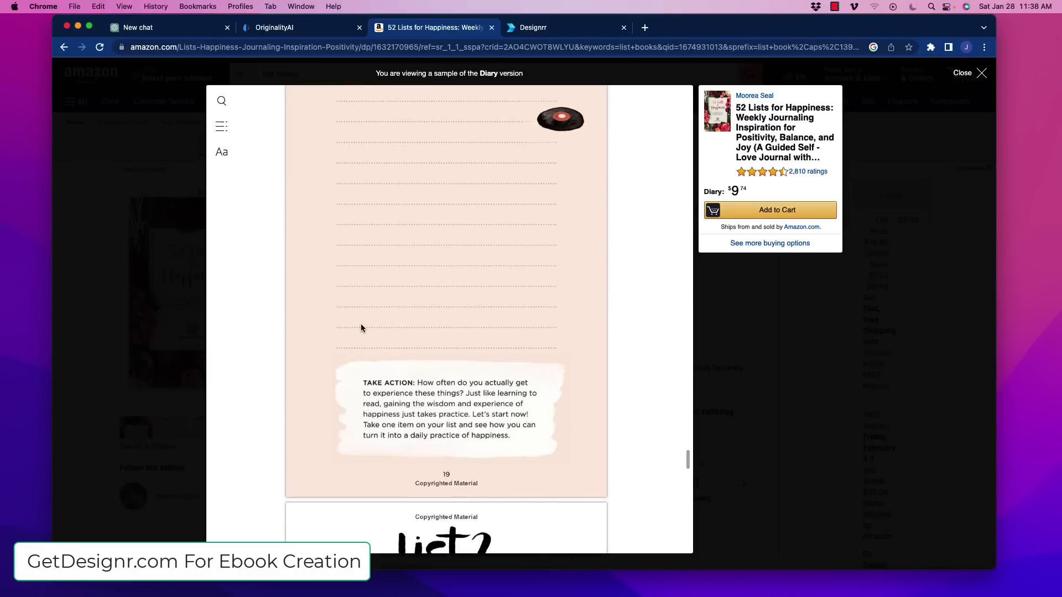
scroll(369, 334, "down", 20)
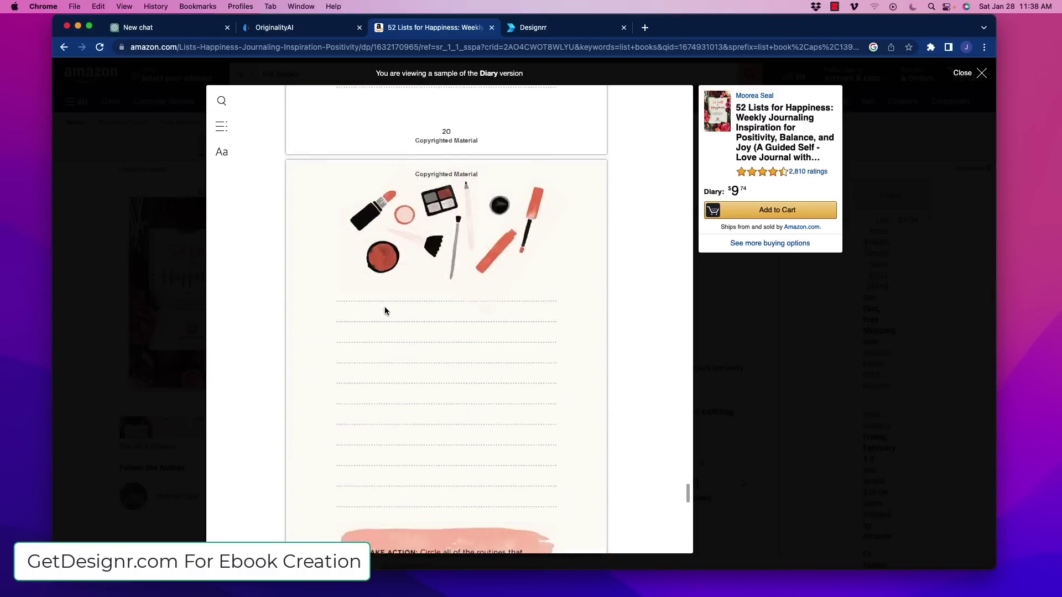
scroll(382, 309, "down", 6)
scroll(369, 310, "down", 10)
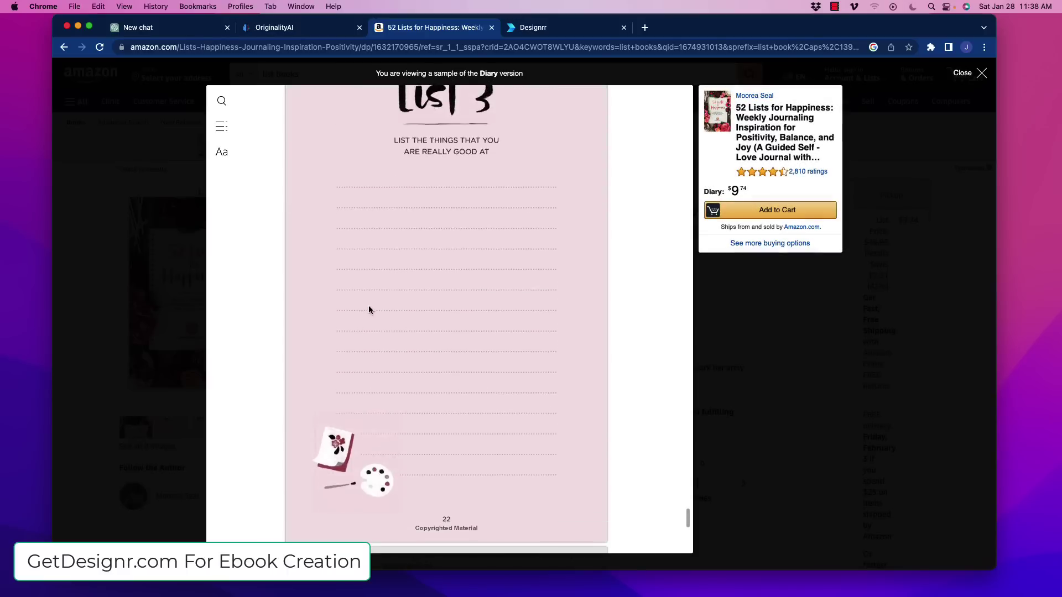
scroll(369, 309, "up", 20)
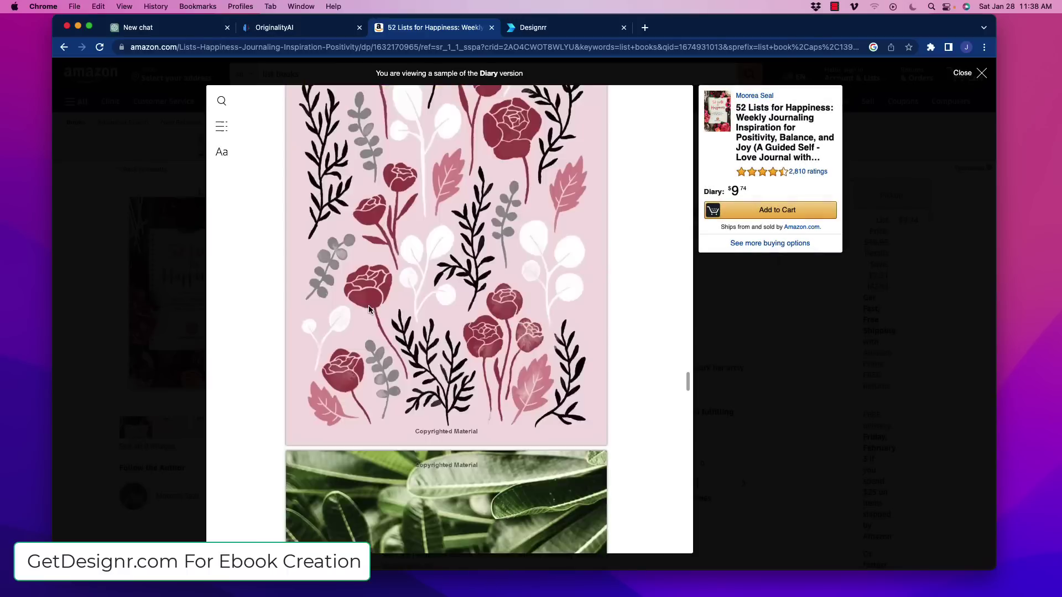
scroll(369, 306, "up", 15)
key("Escape")
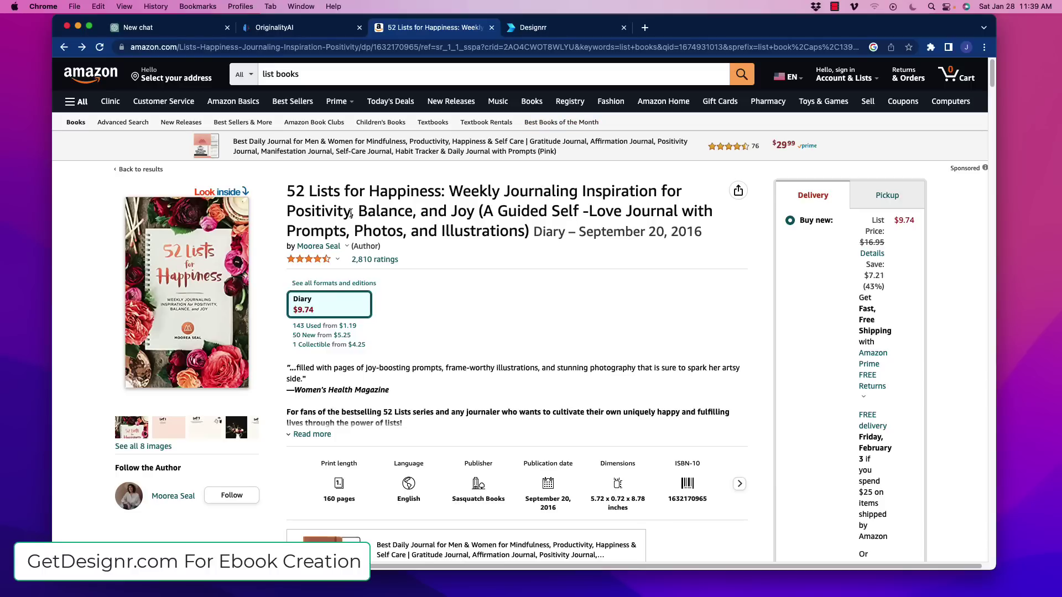
left_click_drag(286, 191, 448, 191)
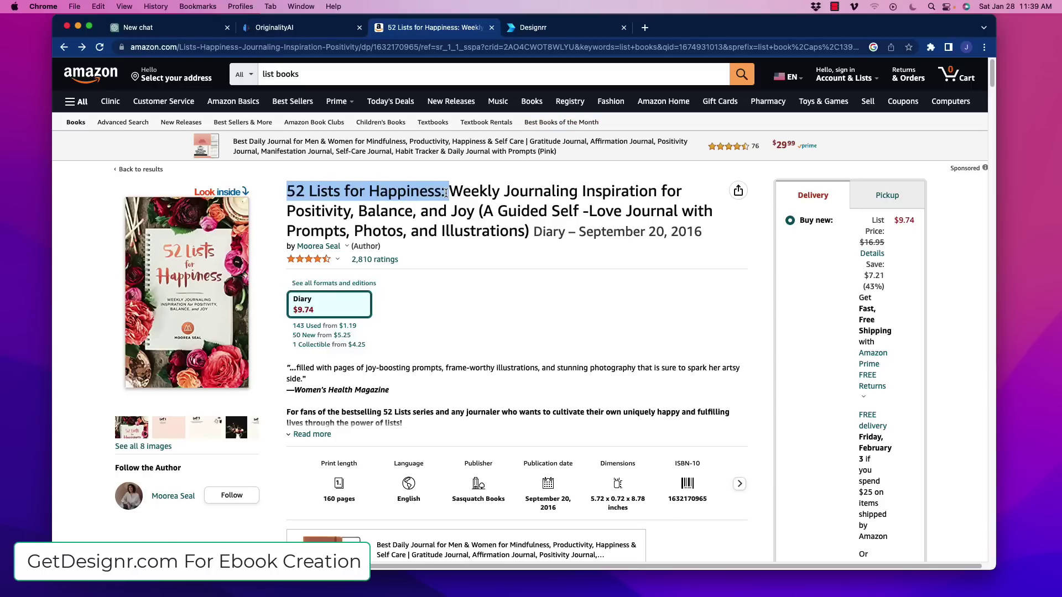
- Open the '52 Things To Be Happy' chat and review the list prompt and item 52
left_click(171, 29)
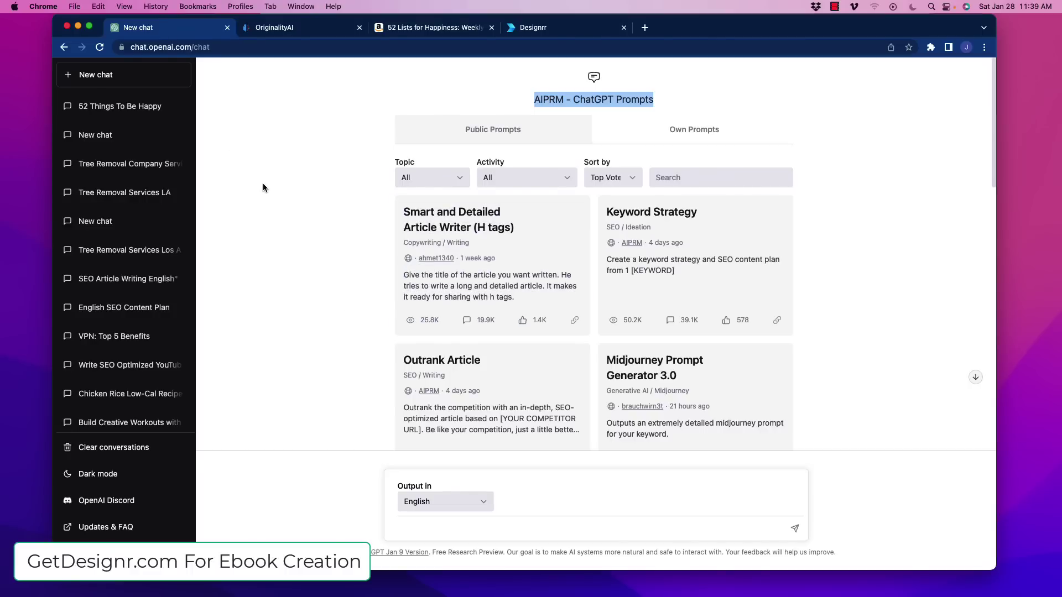
left_click(96, 109)
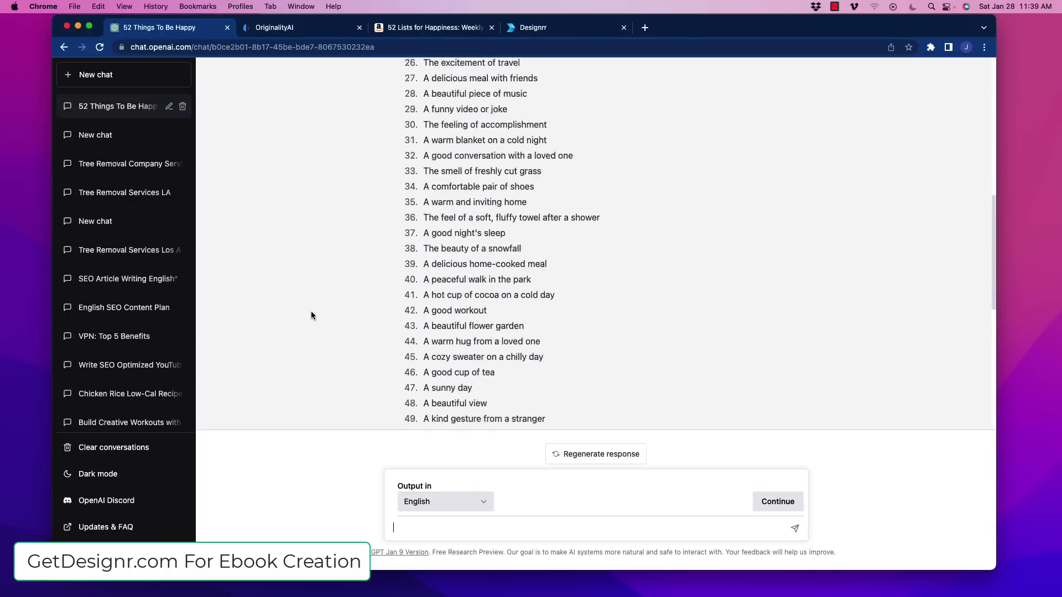
scroll(311, 312, "up", 10)
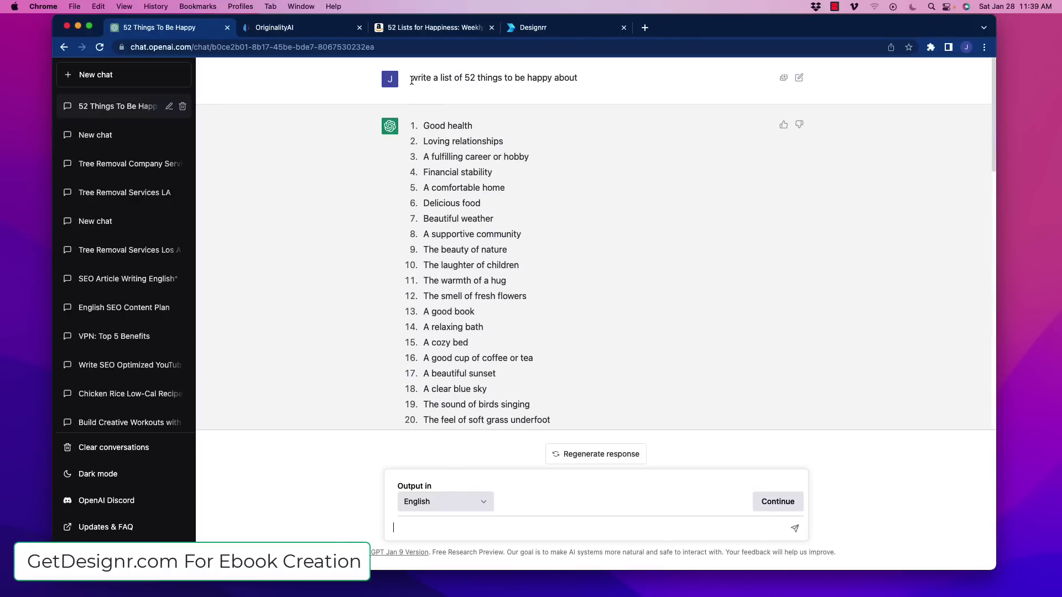
left_click_drag(412, 81, 586, 79)
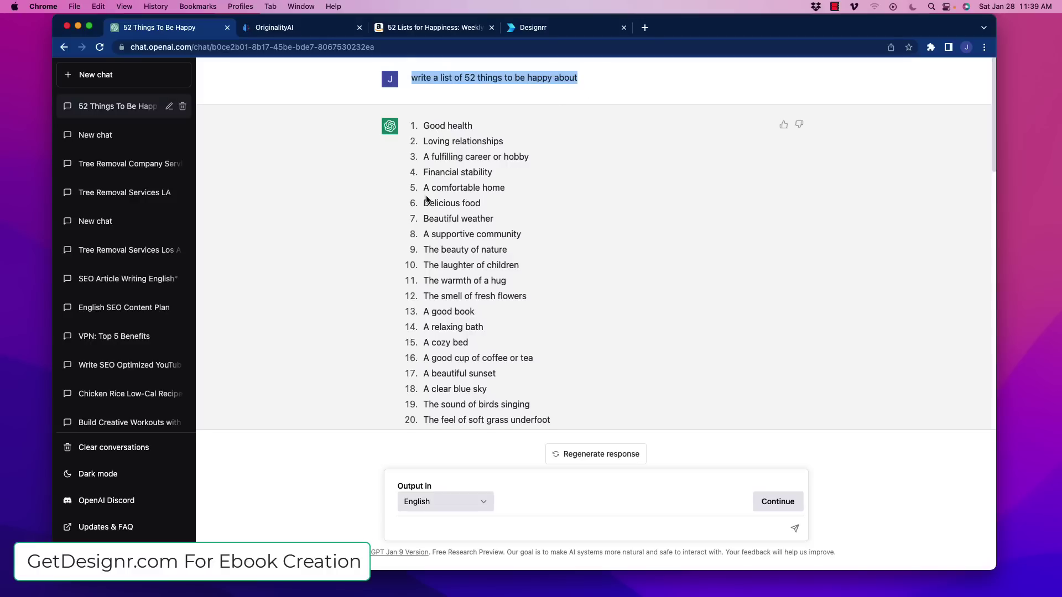
scroll(427, 200, "down", 13)
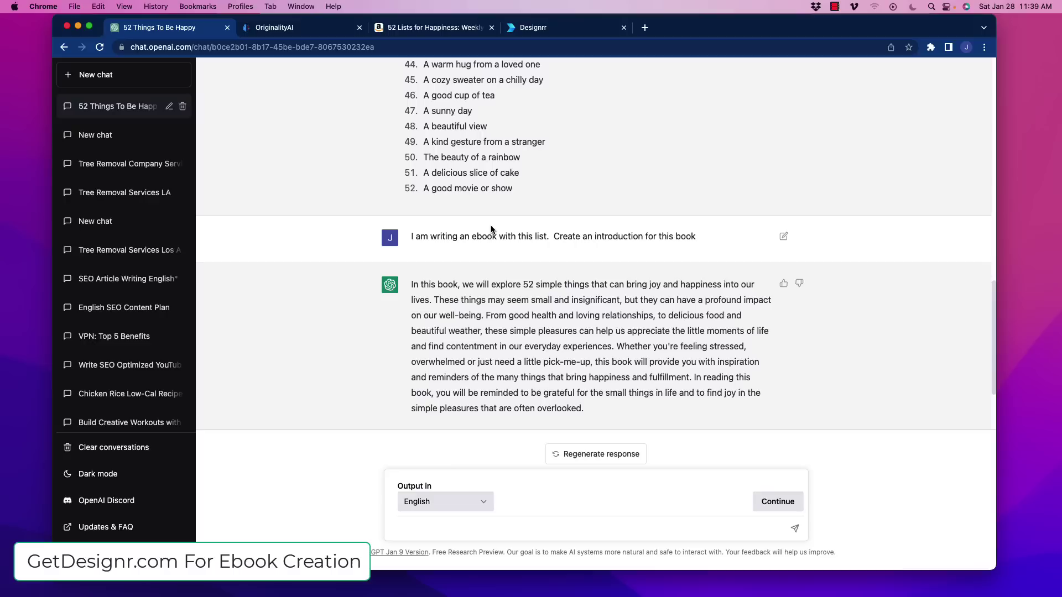
left_click_drag(431, 190, 526, 197)
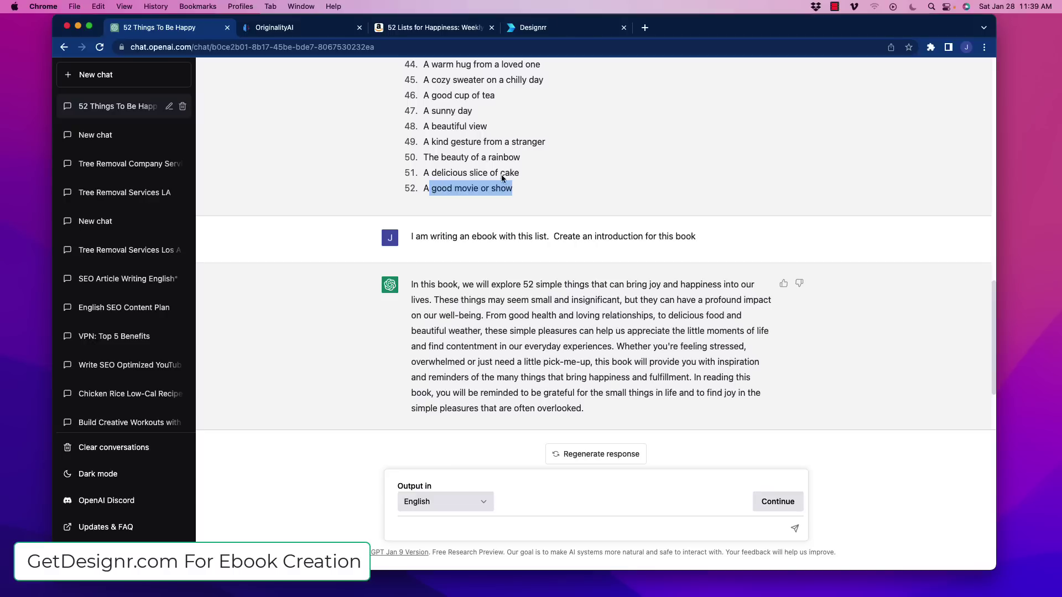
- Review the ebook introduction prompt and its reply, then return to the Amazon book page
scroll(499, 179, "up", 15)
scroll(489, 188, "down", 10)
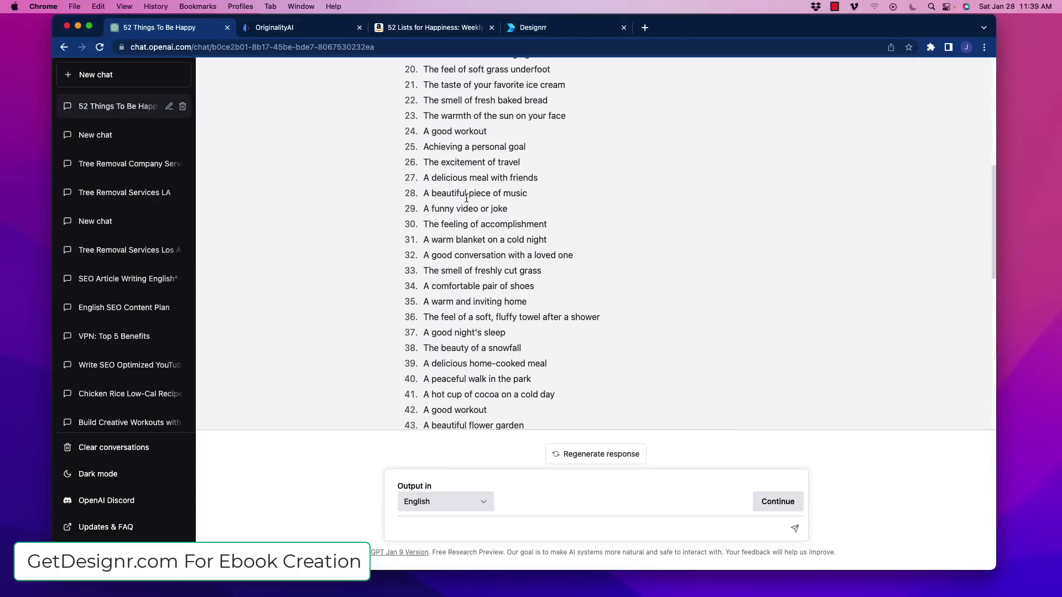
scroll(387, 213, "down", 4)
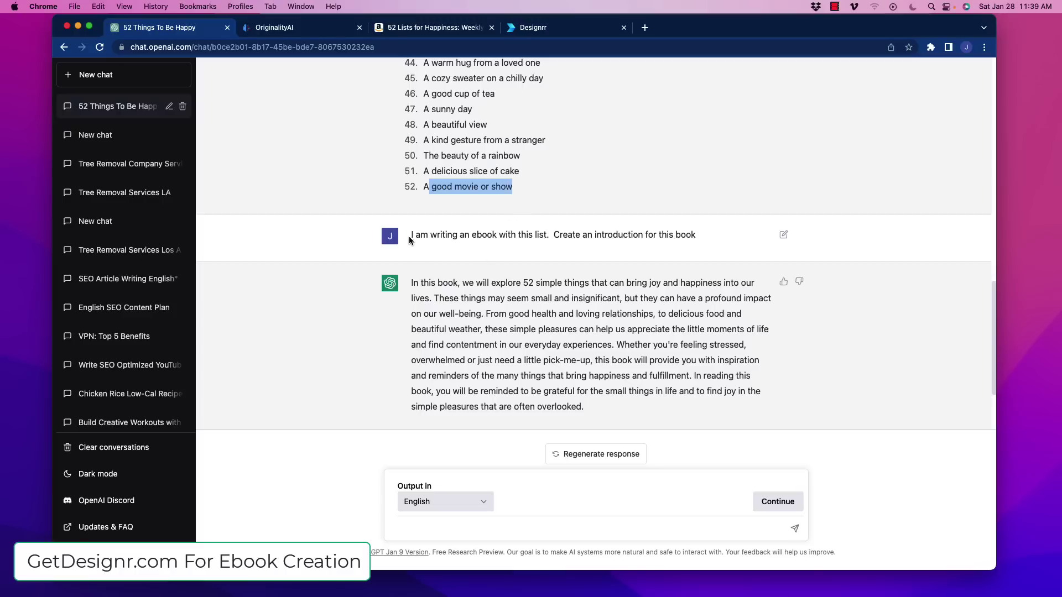
left_click_drag(409, 237, 716, 246)
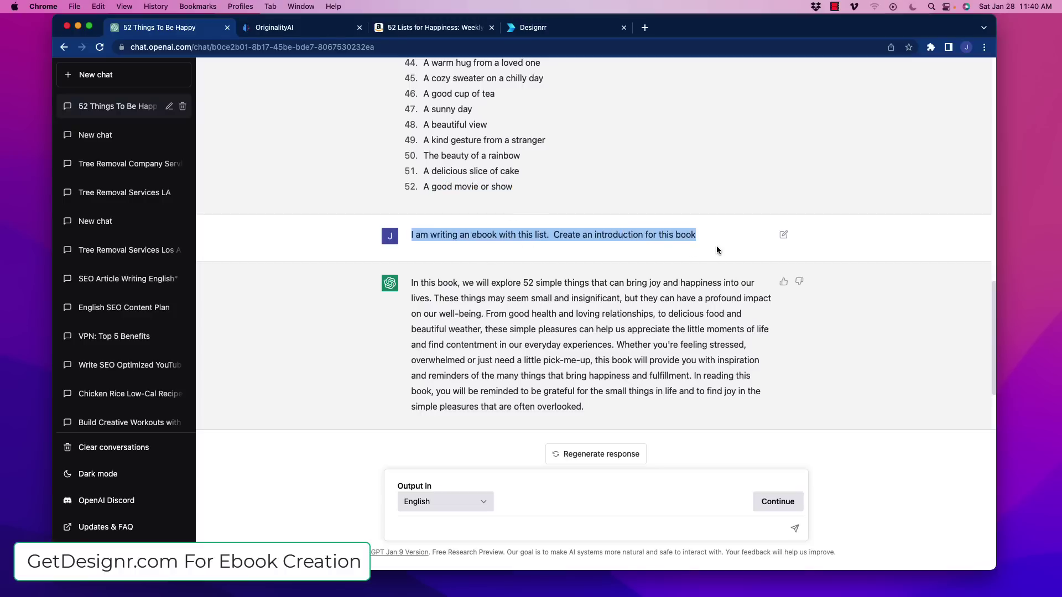
scroll(543, 267, "down", 3)
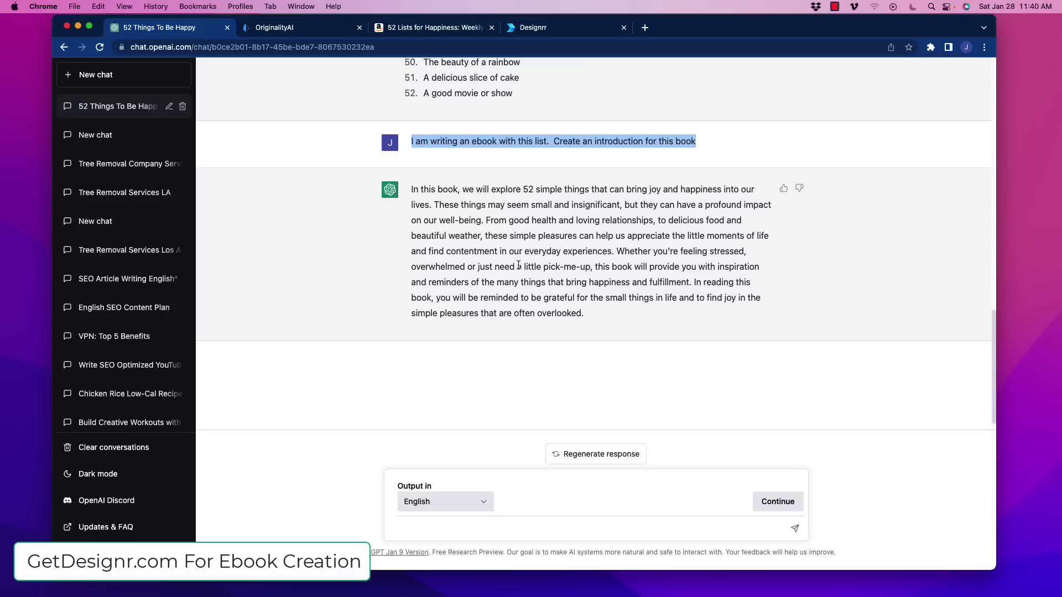
left_click_drag(411, 191, 635, 281)
left_click(591, 200)
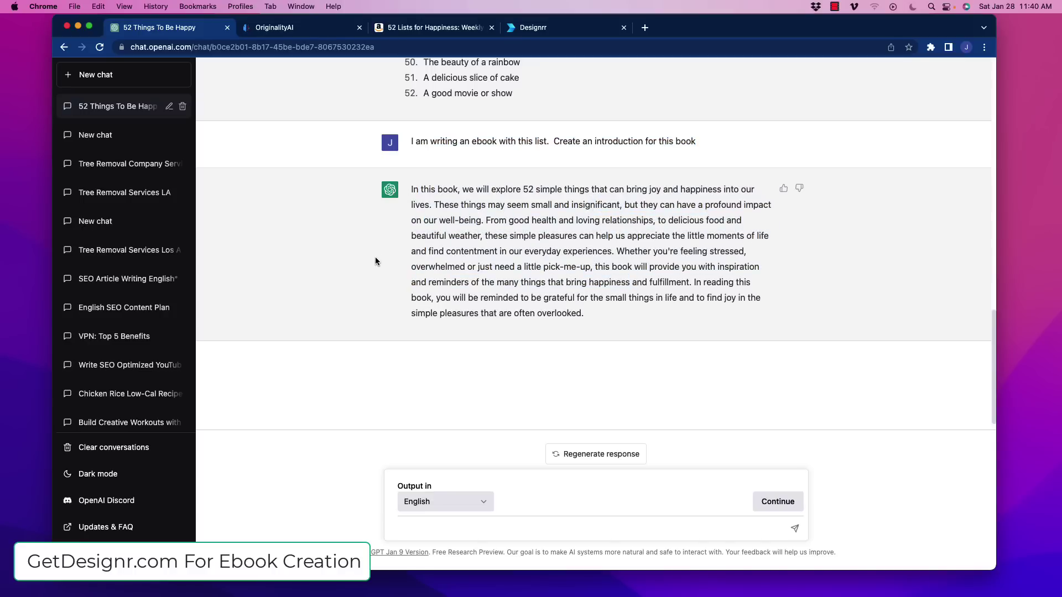
left_click_drag(526, 205, 693, 282)
left_click(429, 274)
scroll(434, 267, "up", 4)
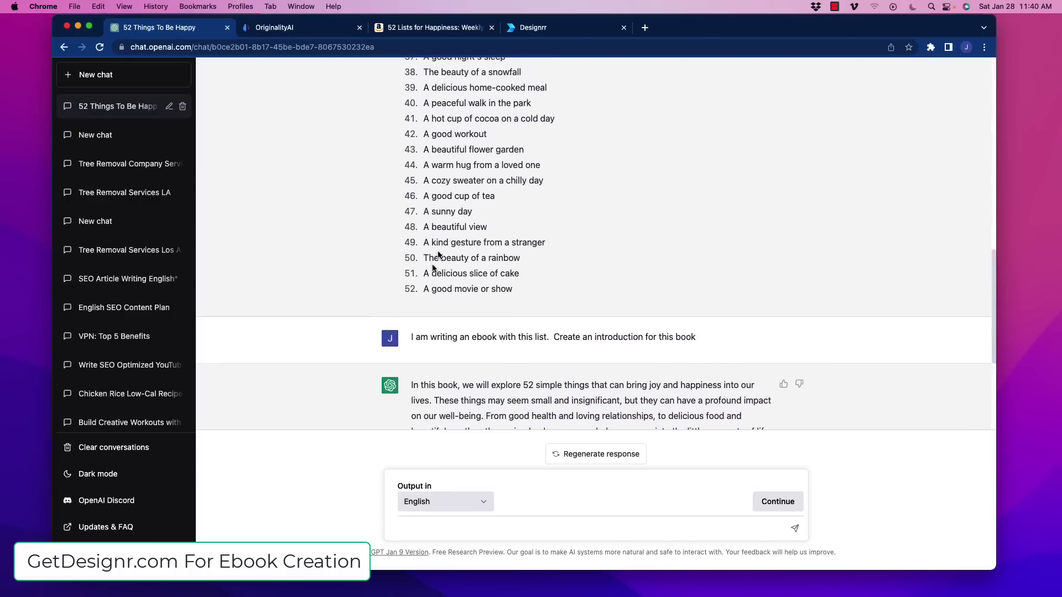
scroll(486, 308, "down", 5)
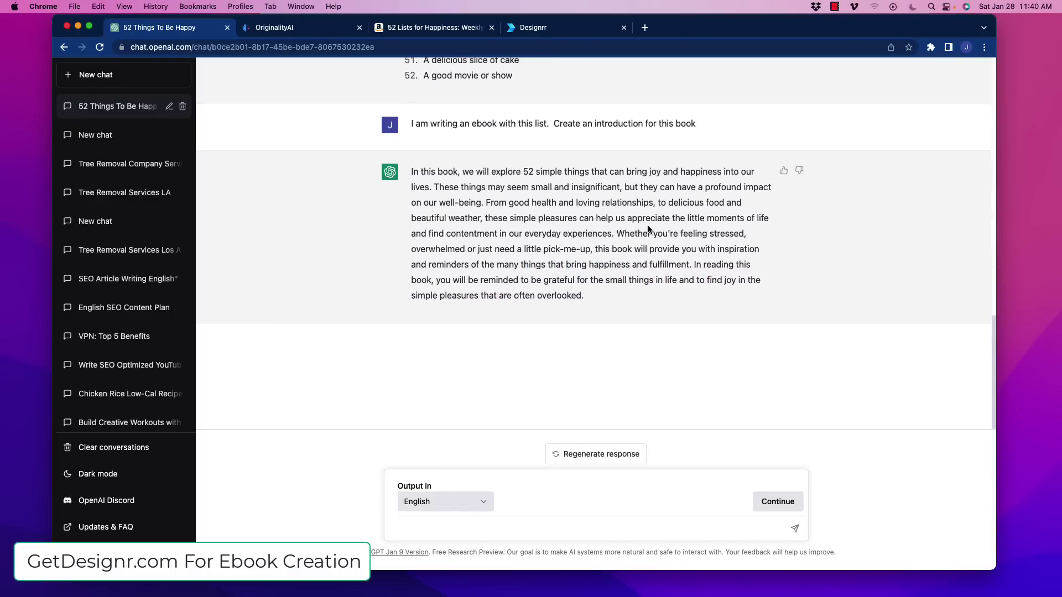
left_click_drag(593, 297, 412, 181)
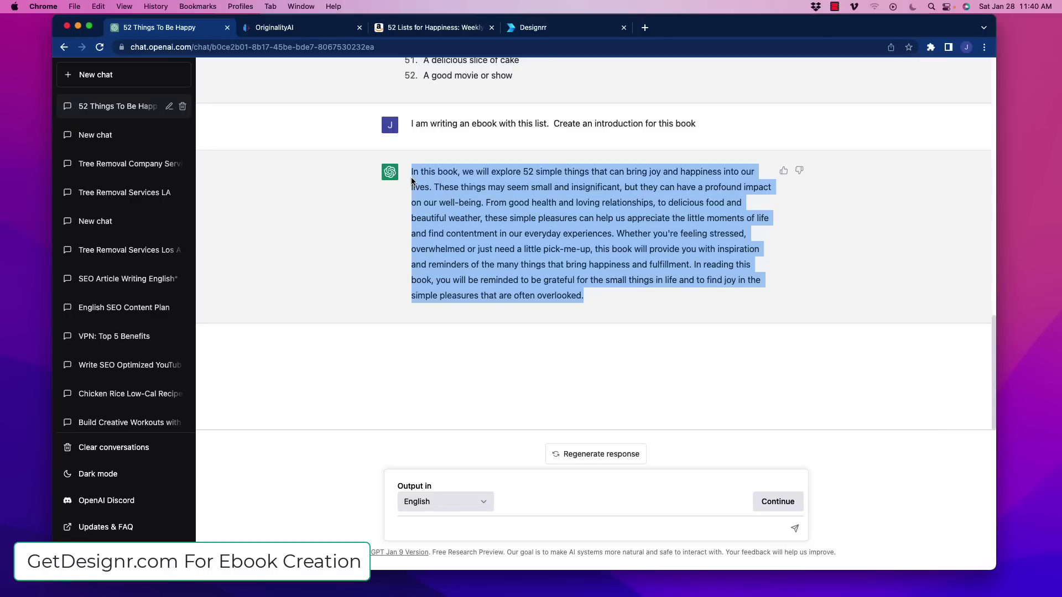
left_click(434, 214)
scroll(440, 228, "up", 15)
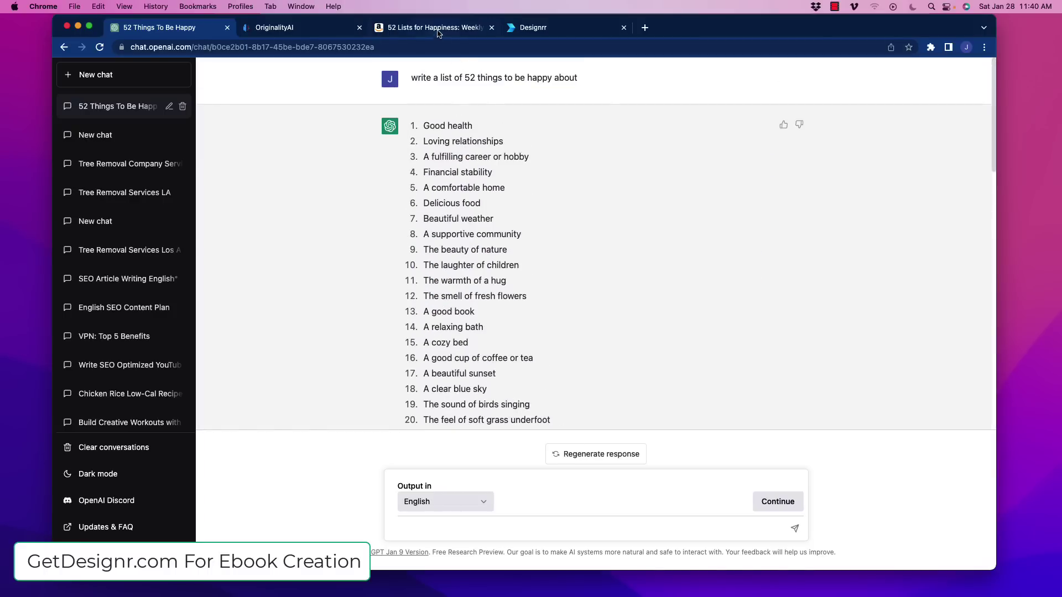
left_click(438, 31)
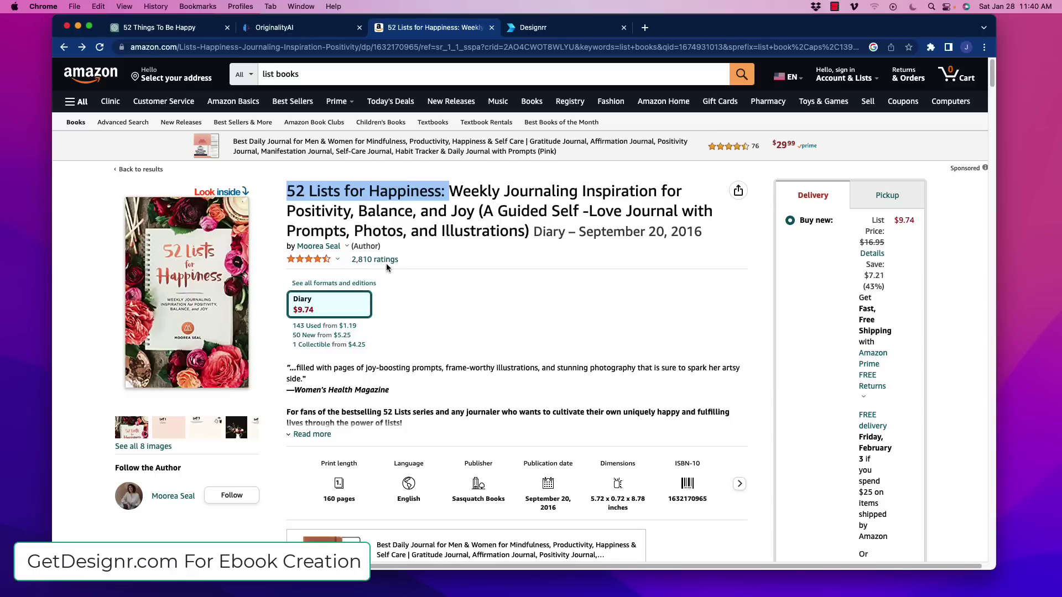
- Scroll through the 52 Lists for Happiness product page to see how the book is presented
scroll(390, 265, "down", 20)
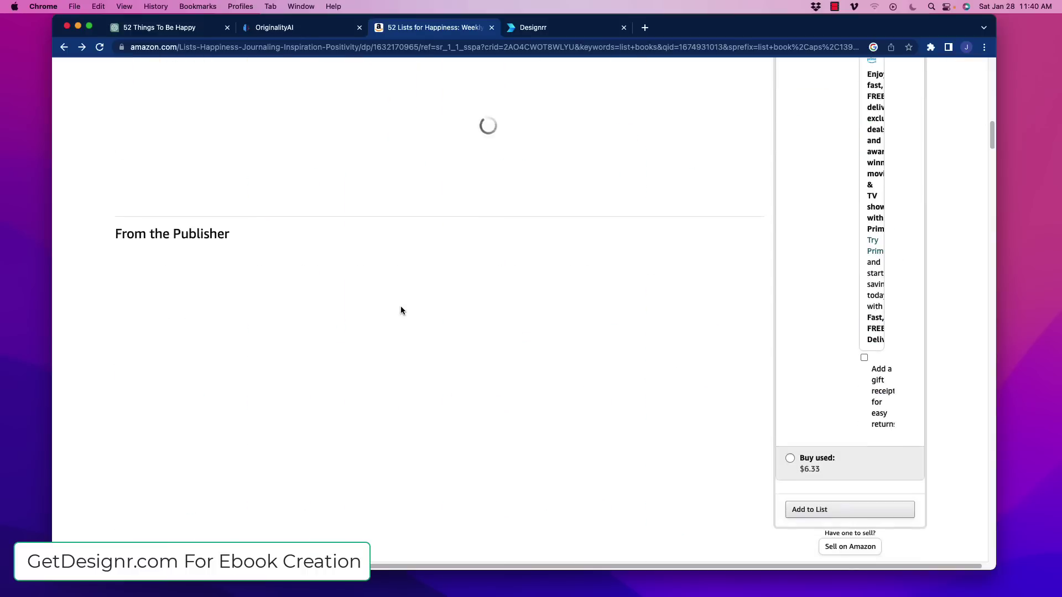
scroll(387, 328, "down", 5)
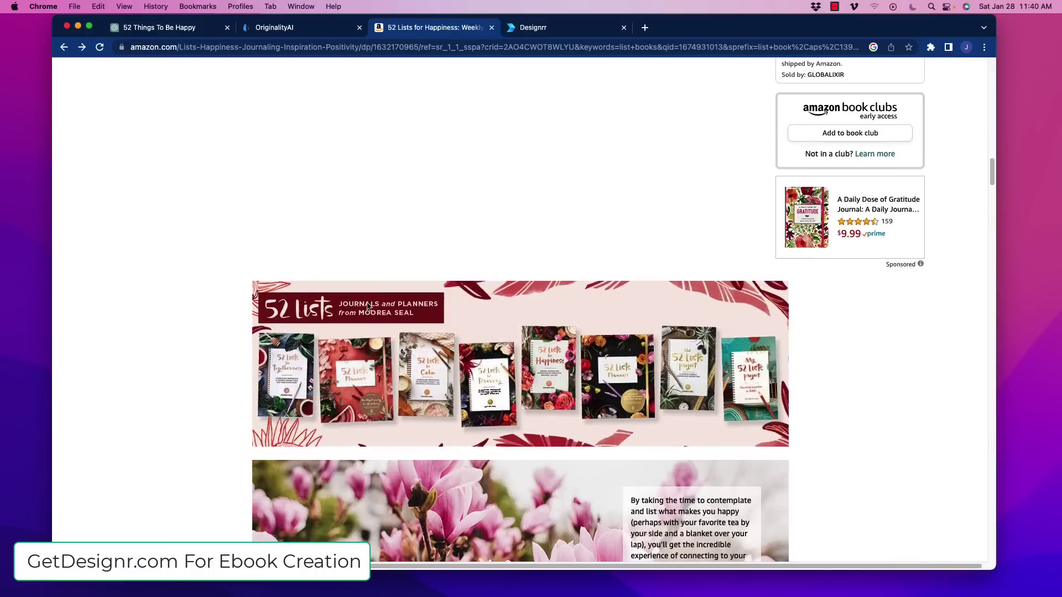
scroll(337, 309, "down", 20)
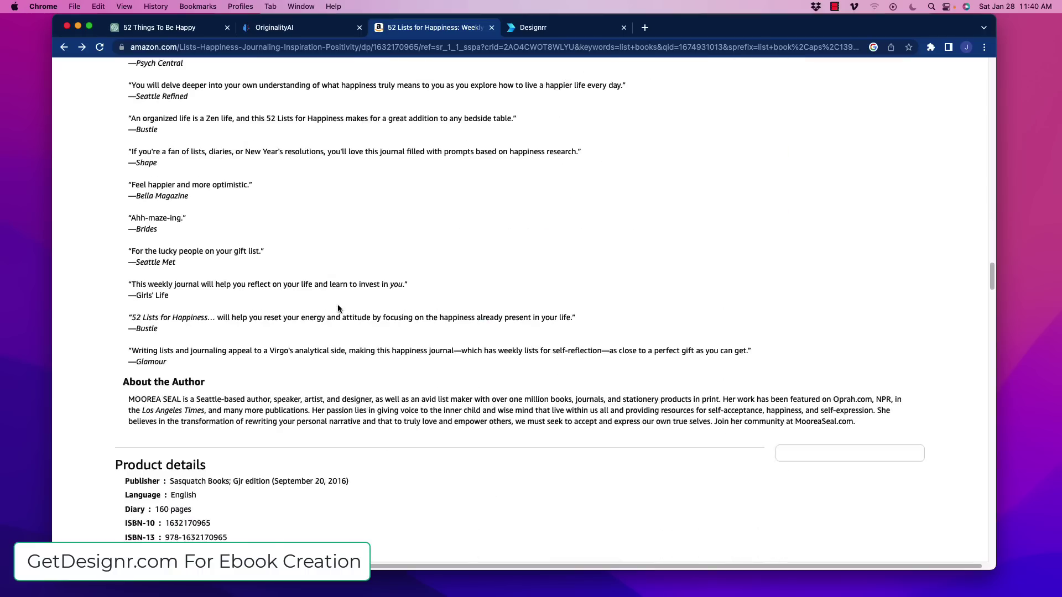
scroll(340, 310, "down", 10)
scroll(337, 323, "down", 12)
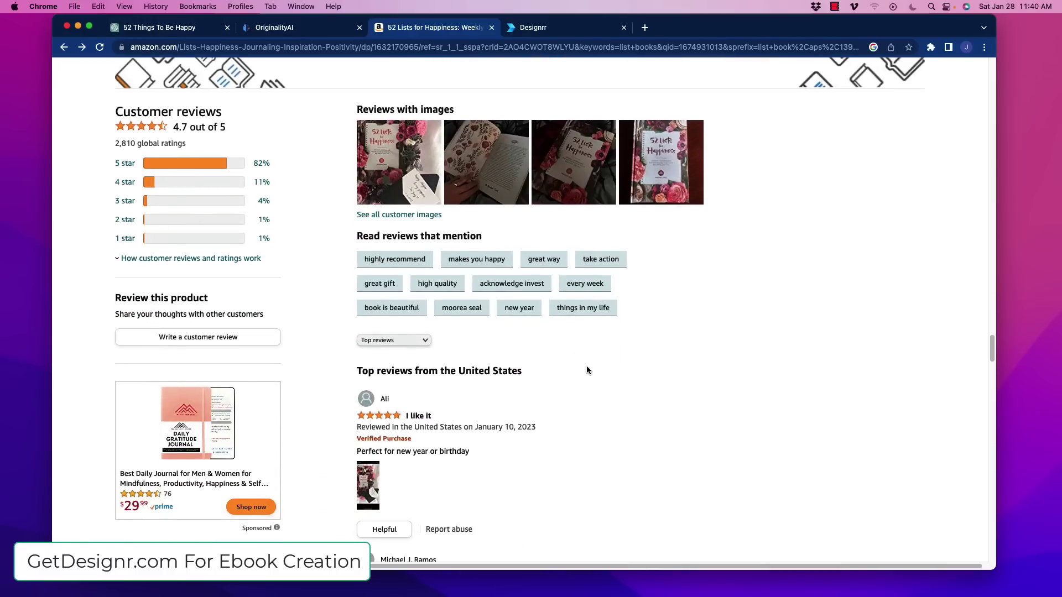
scroll(540, 394, "down", 3)
scroll(537, 392, "down", 4)
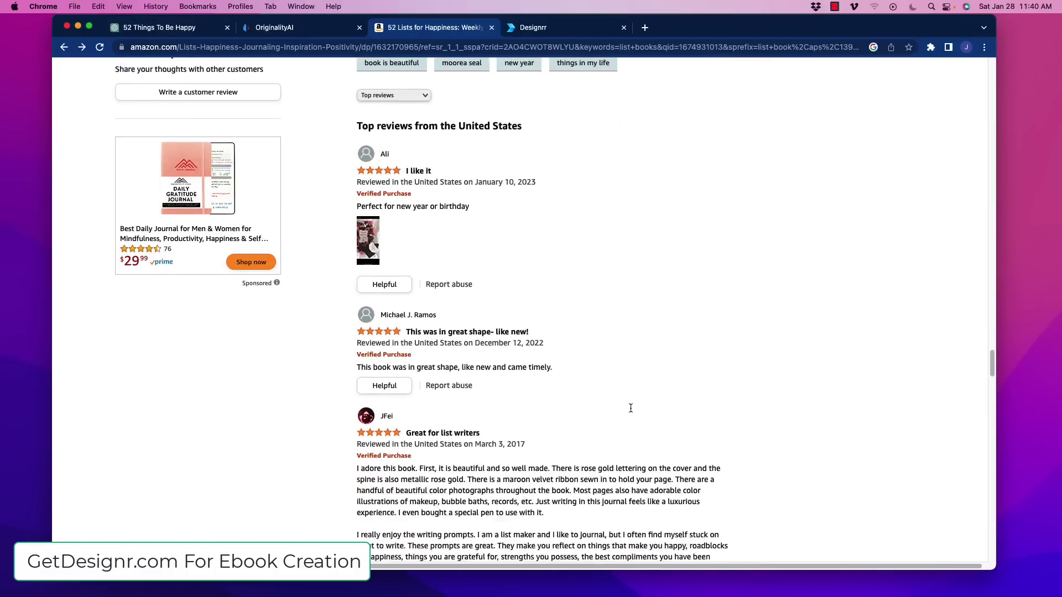
scroll(545, 369, "down", 10)
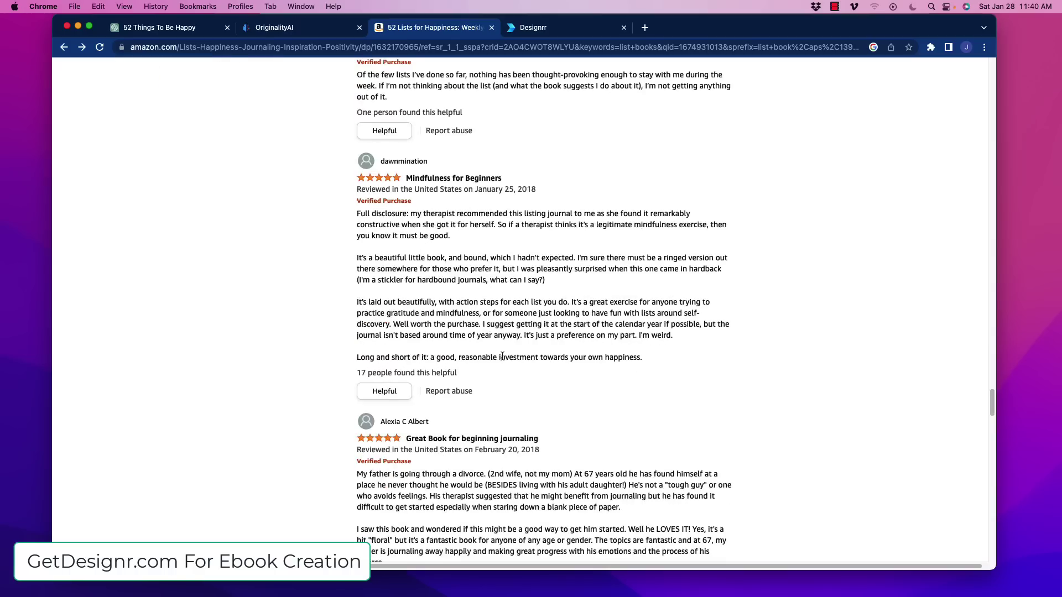
scroll(502, 355, "down", 10)
scroll(470, 321, "down", 7)
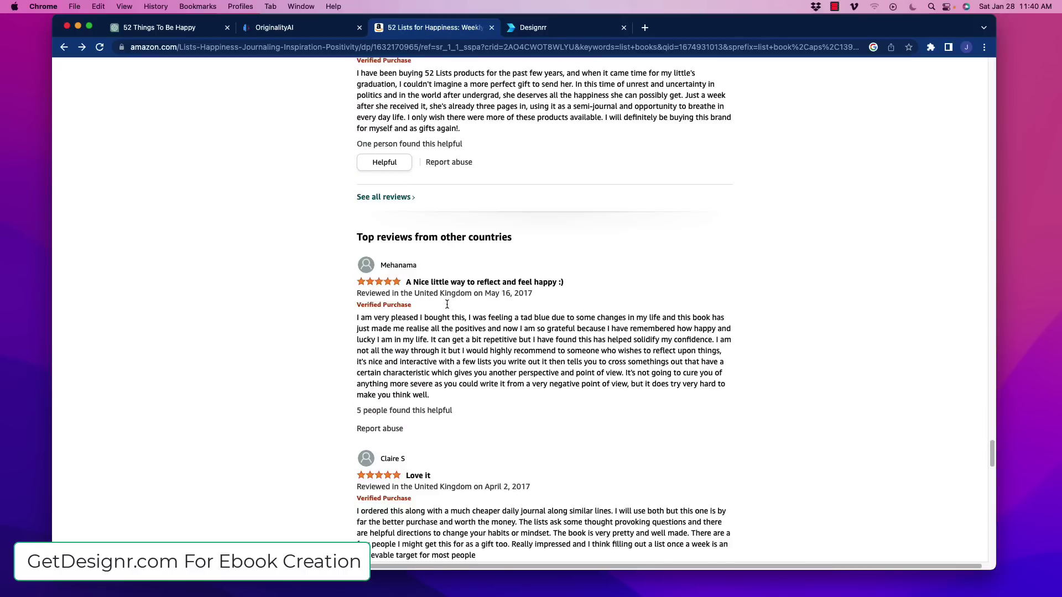
scroll(415, 280, "up", 20)
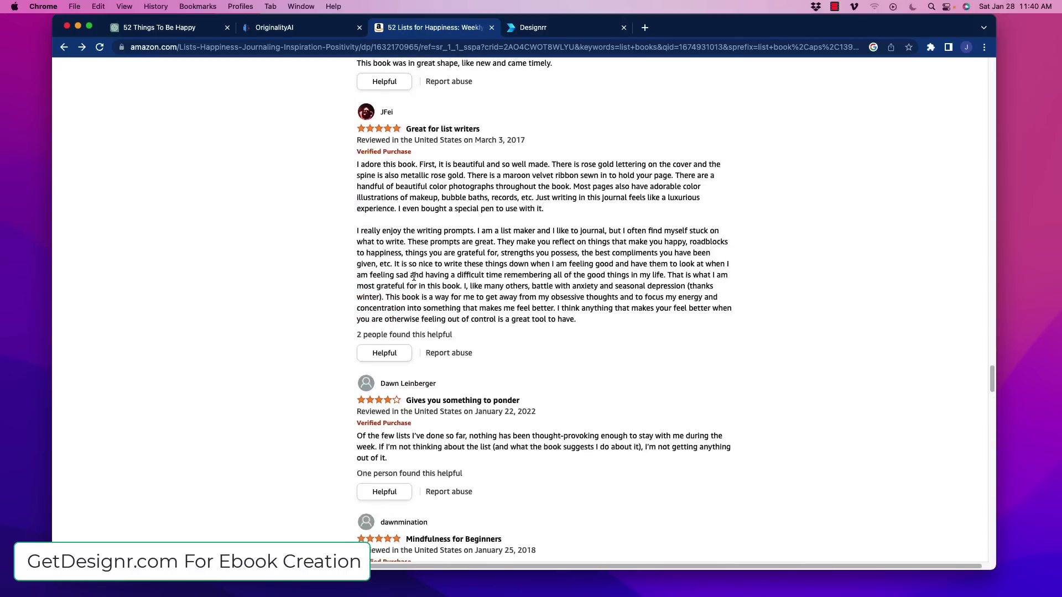
scroll(411, 281, "up", 6)
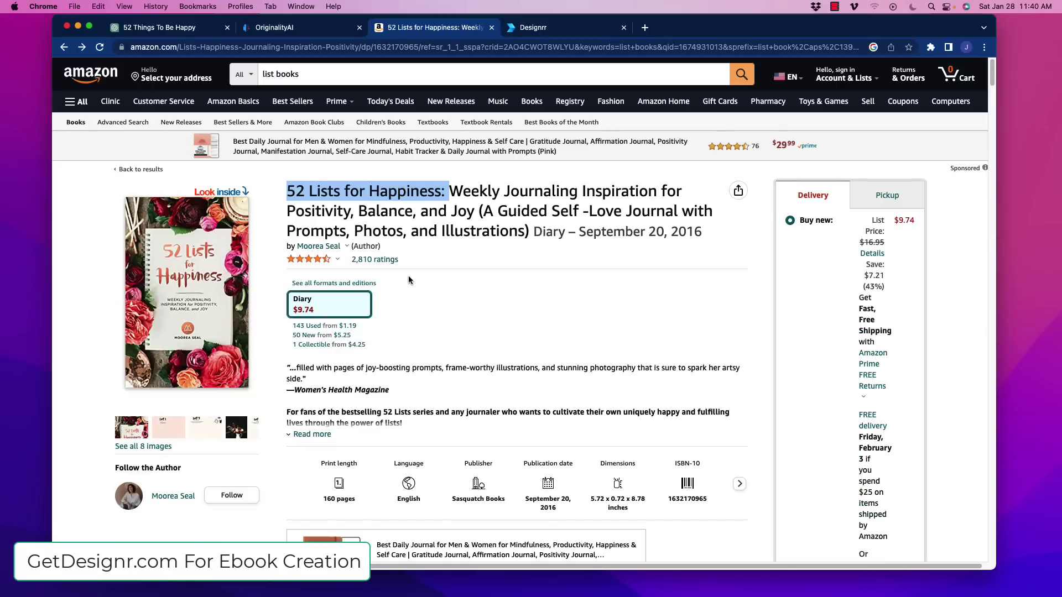
- Glance at the ChatGPT 52-item list, then return to the top of the Designrr template gallery
left_click(139, 29)
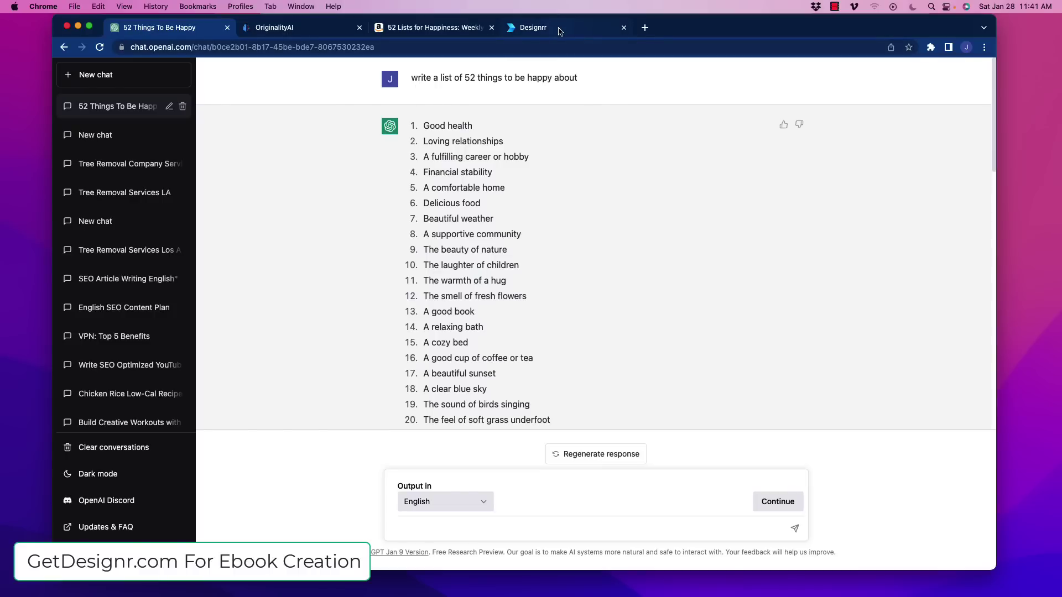
left_click(560, 31)
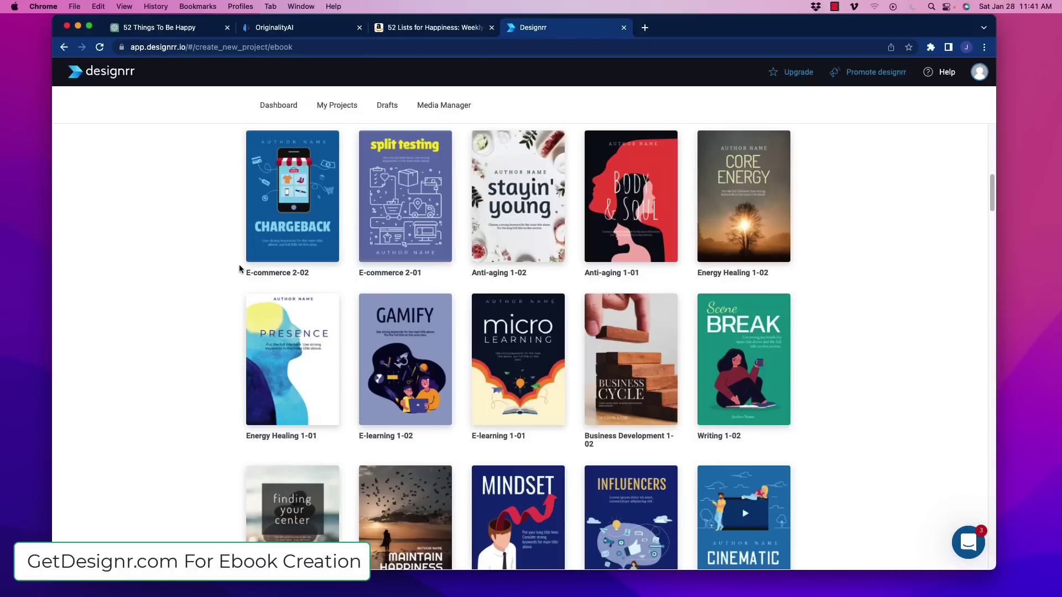
scroll(189, 279, "up", 10)
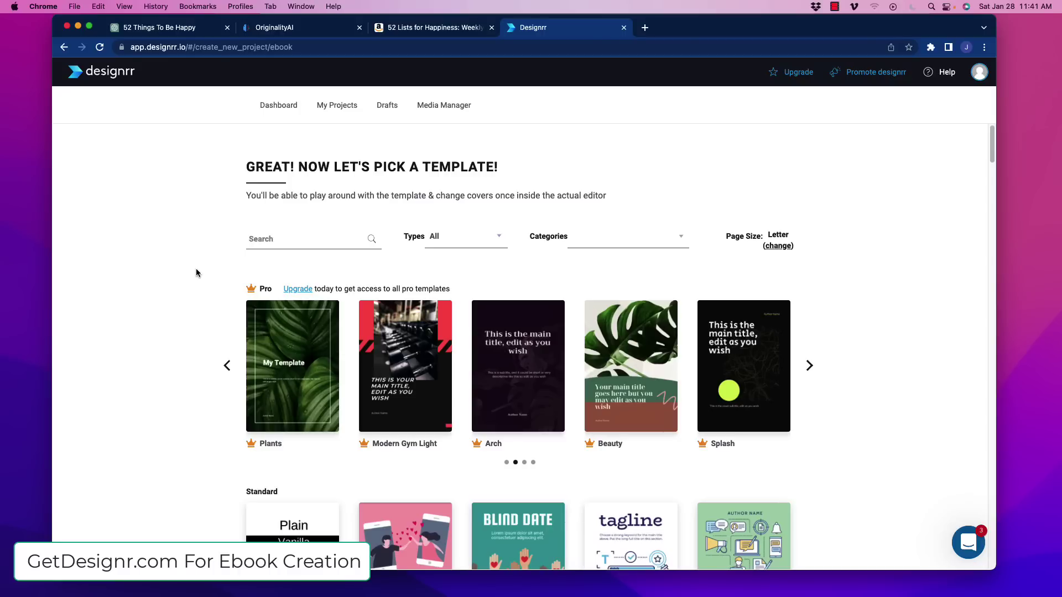
- Open the Designrr dashboard and browse the blog, Word DOCX, Google DOC and template creation cards
left_click(279, 105)
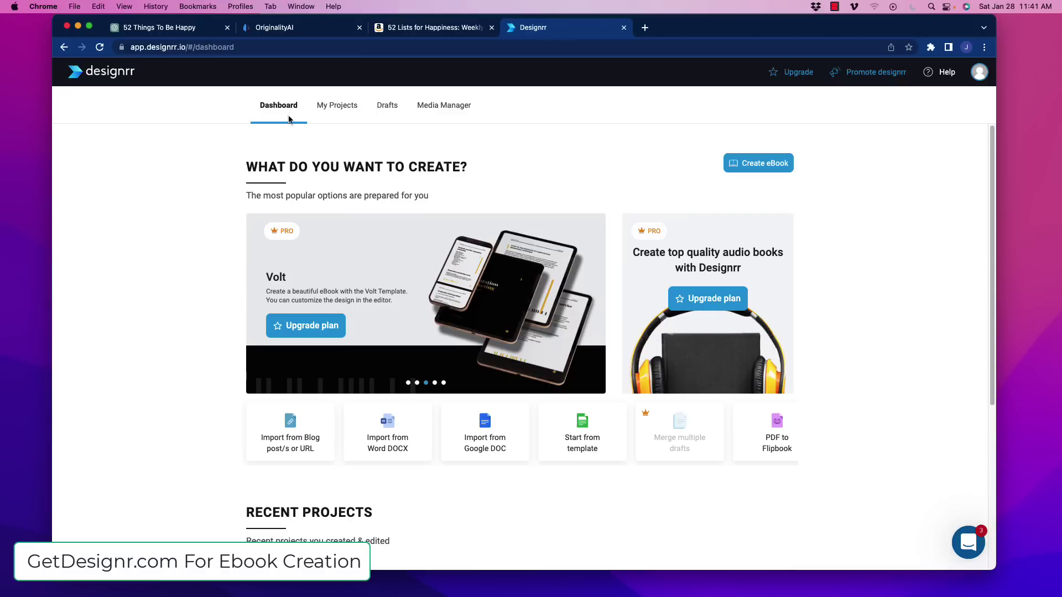
scroll(167, 313, "down", 3)
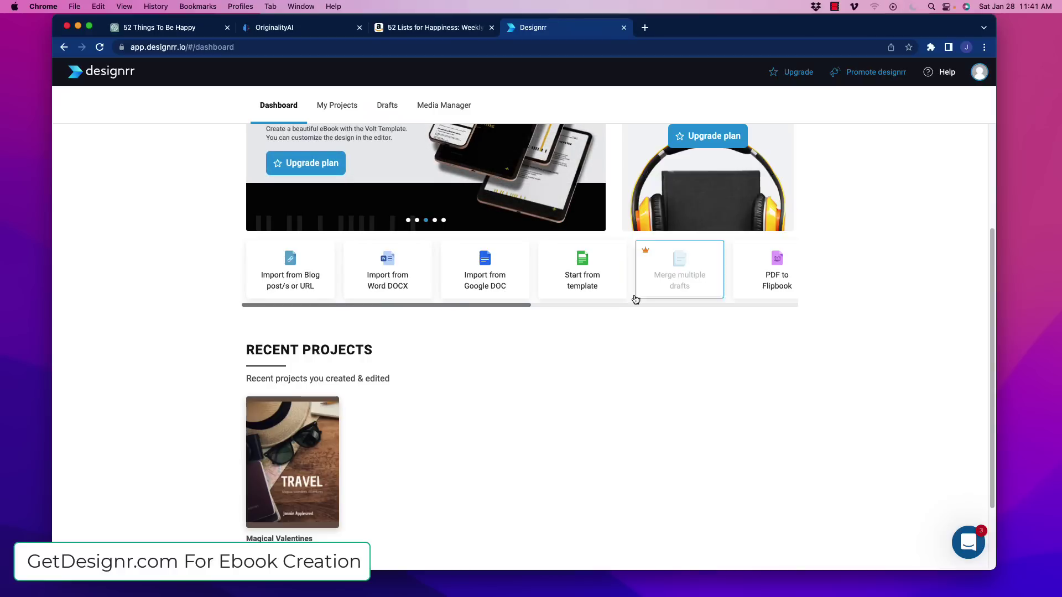
scroll(526, 308, "right", 1)
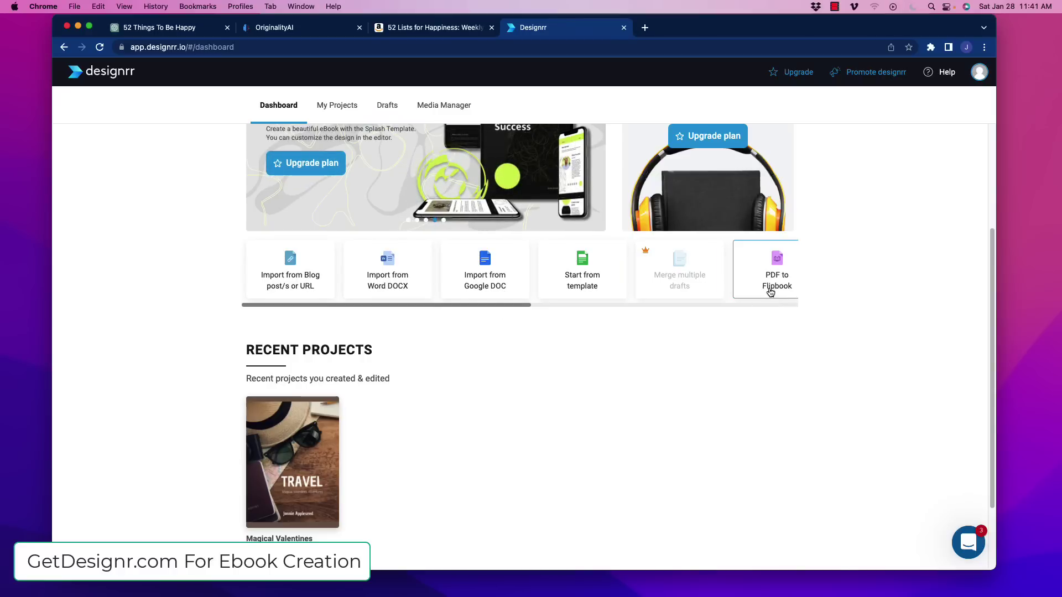
scroll(571, 311, "right", 3)
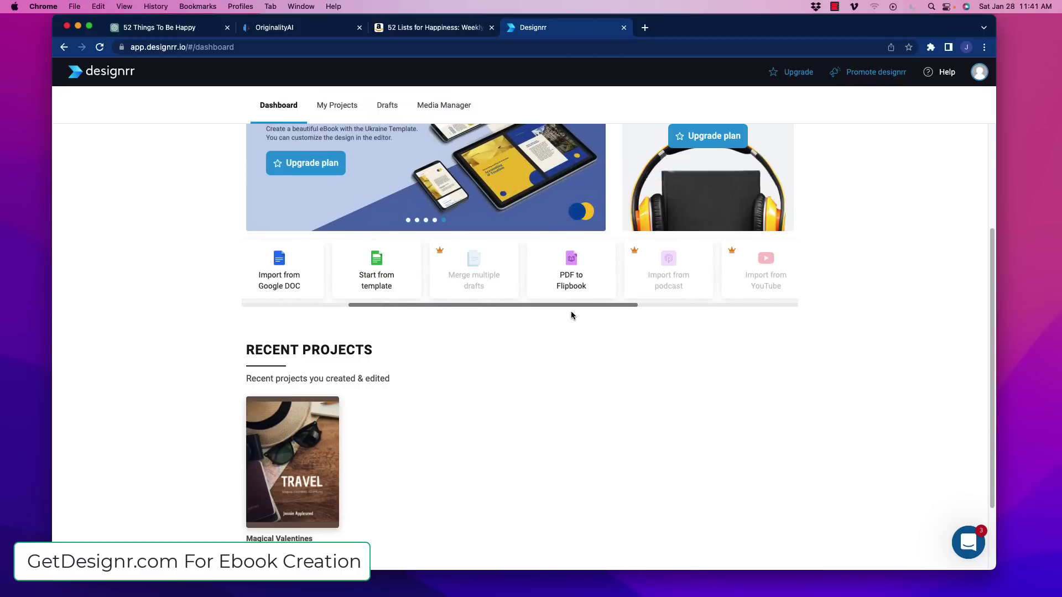
scroll(623, 308, "right", 1)
scroll(623, 306, "right", 3)
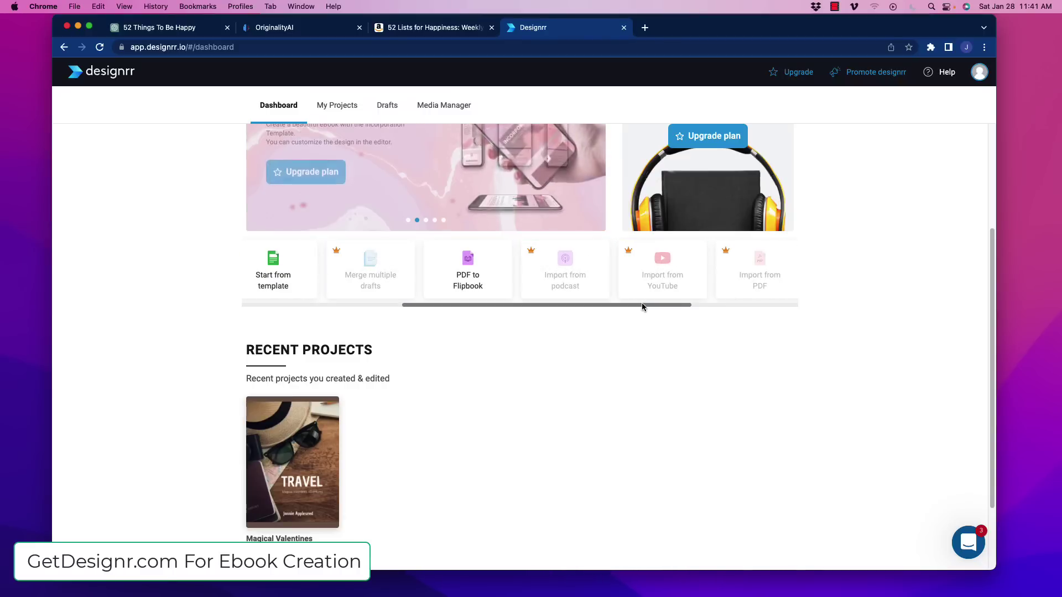
scroll(642, 304, "right", 5)
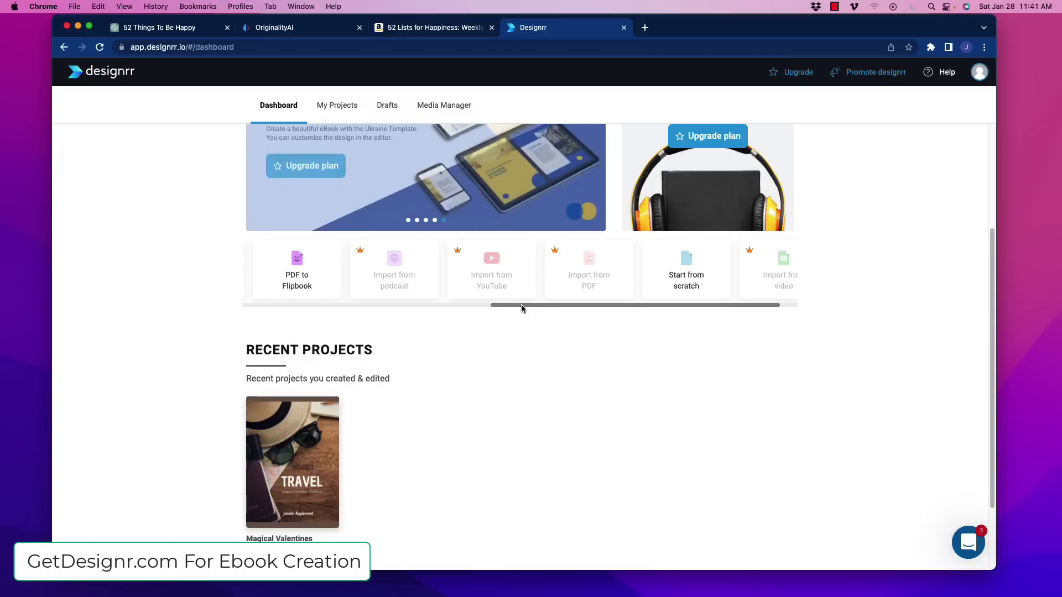
left_click_drag(521, 305, 729, 339)
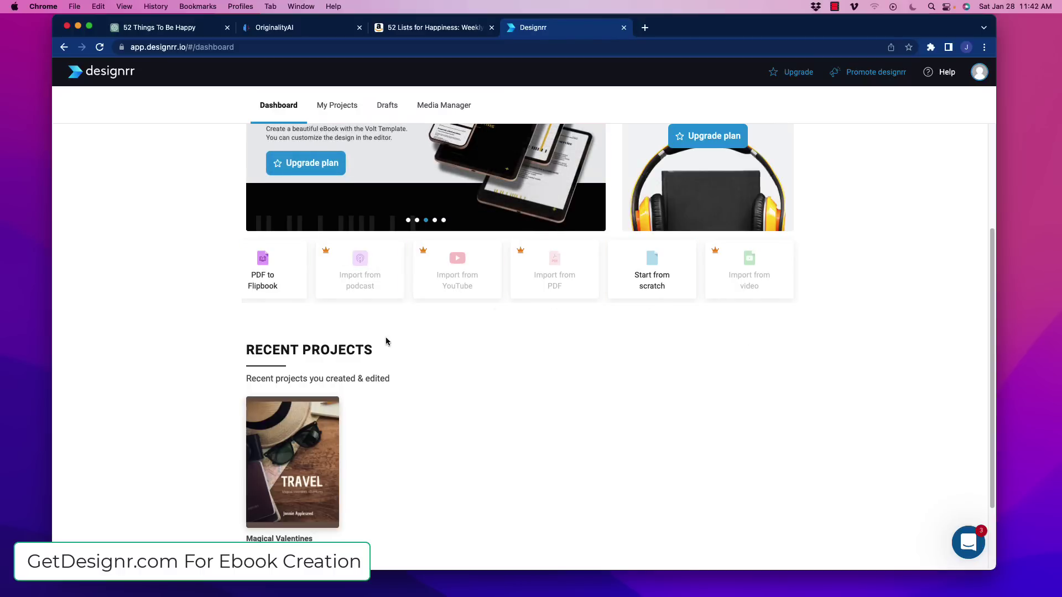
left_click_drag(543, 304, 258, 304)
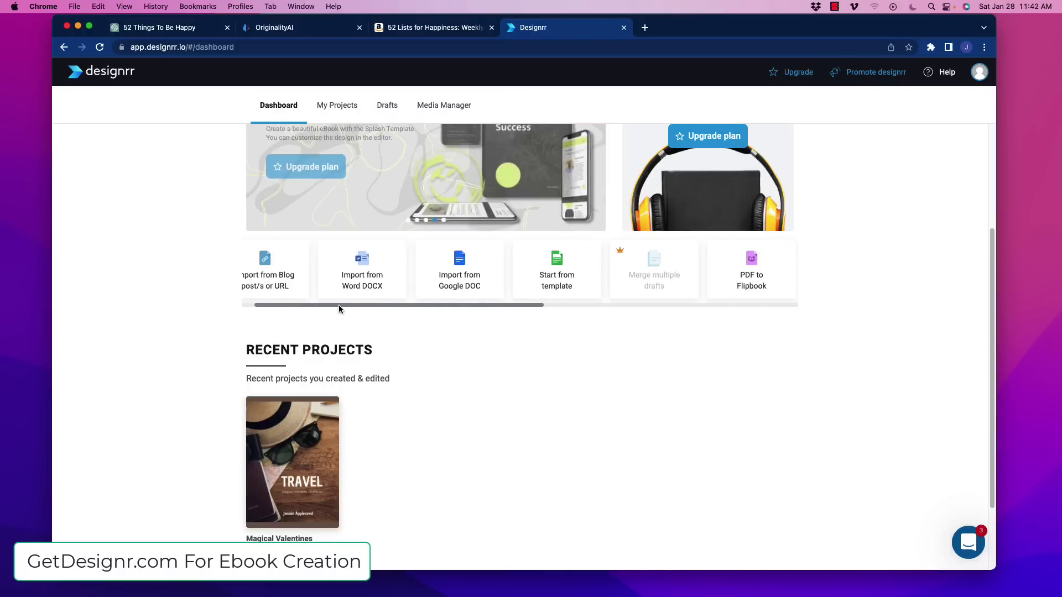
- Start from a template and search the gallery for 'self dev' to list the Standard Self Development templates
left_click(562, 277)
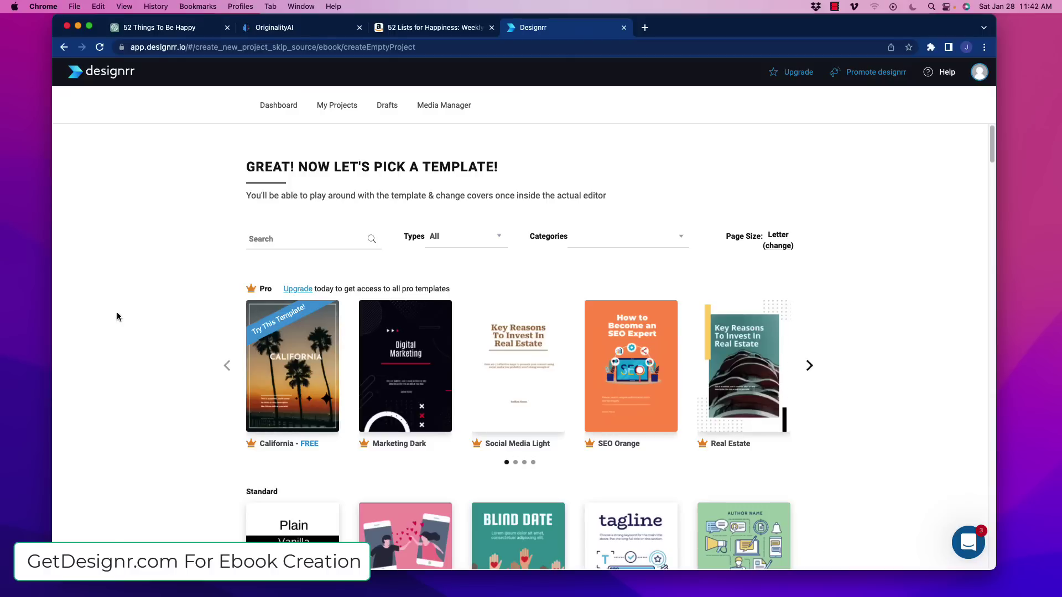
scroll(150, 327, "down", 2)
scroll(153, 326, "down", 10)
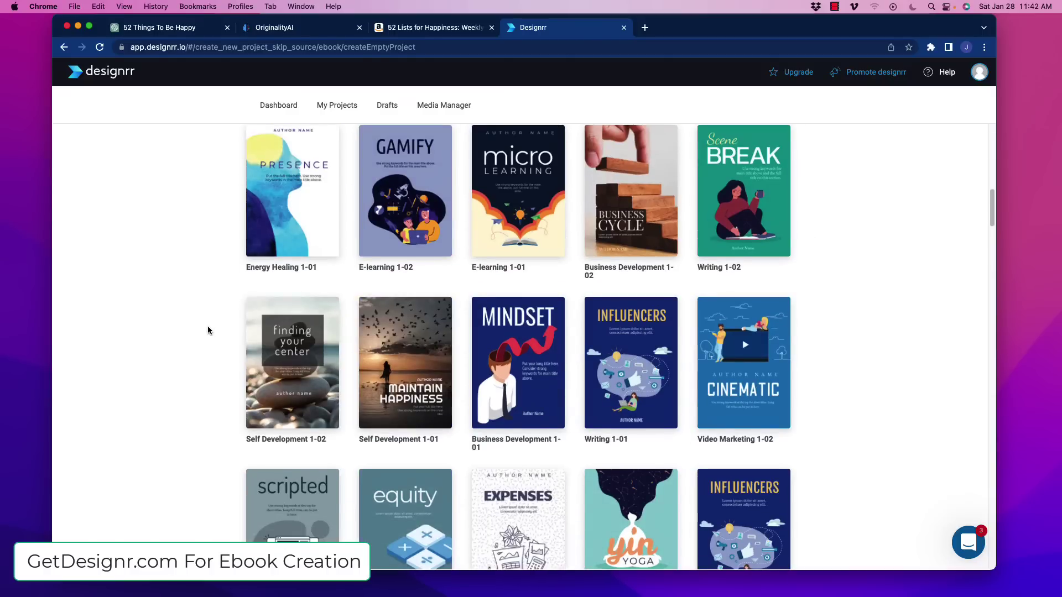
scroll(198, 326, "down", 10)
scroll(195, 349, "up", 20)
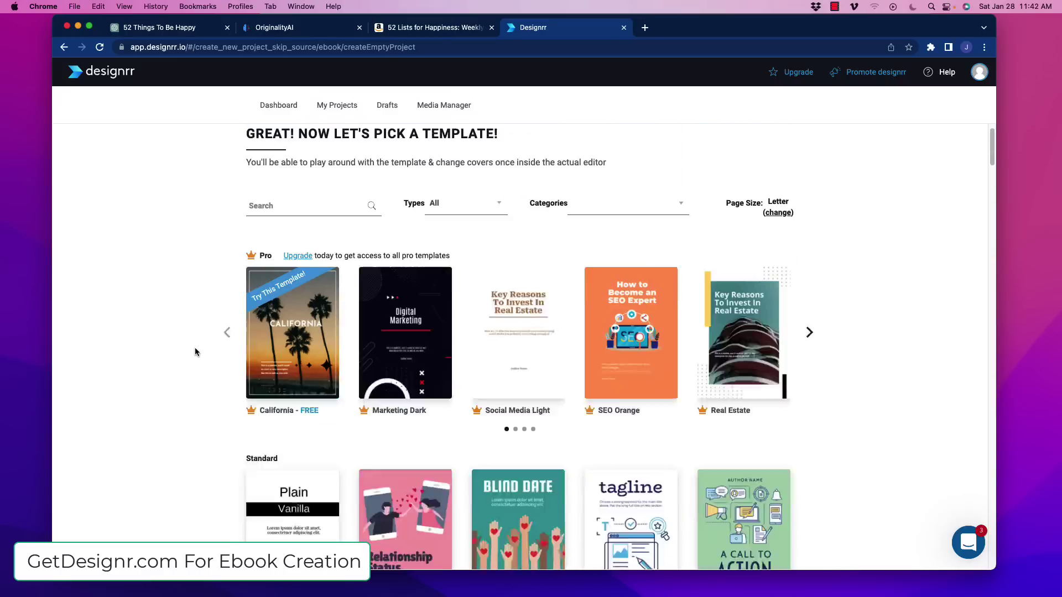
scroll(195, 352, "up", 1)
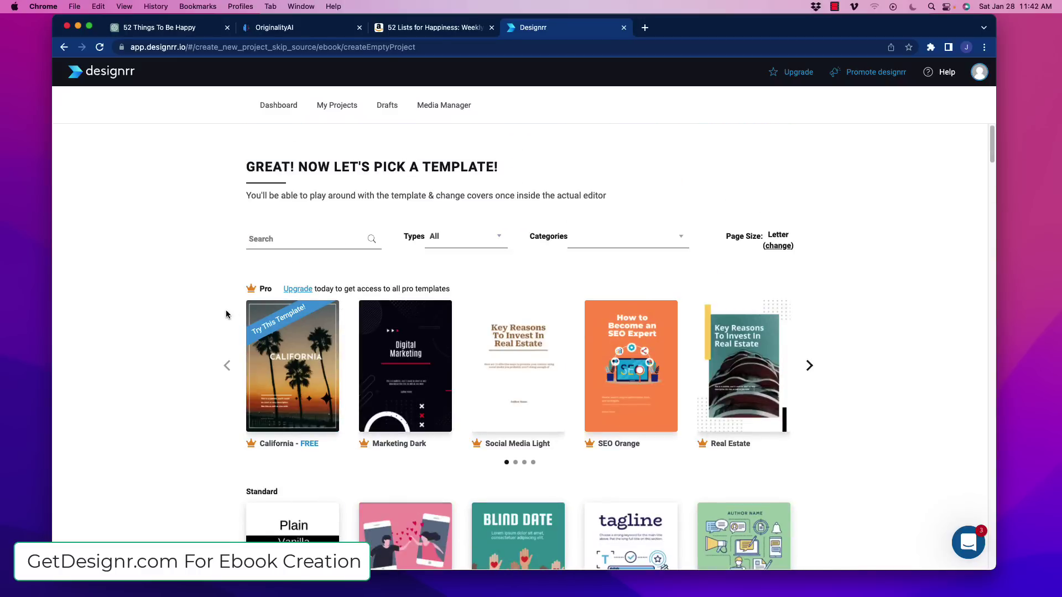
scroll(225, 314, "down", 6)
scroll(178, 284, "up", 6)
left_click(301, 242)
type("self ")
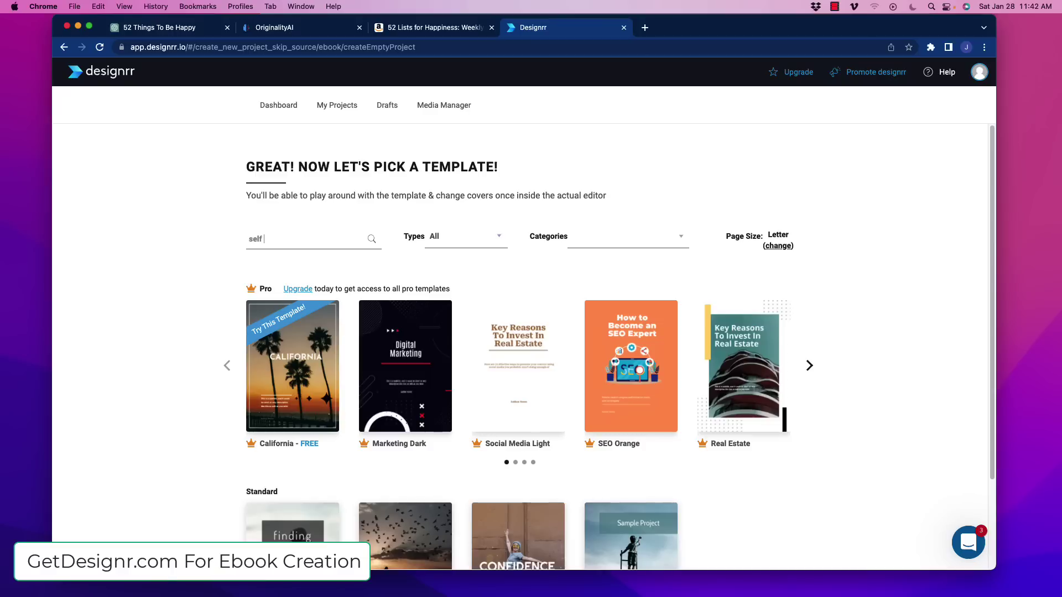
type("development")
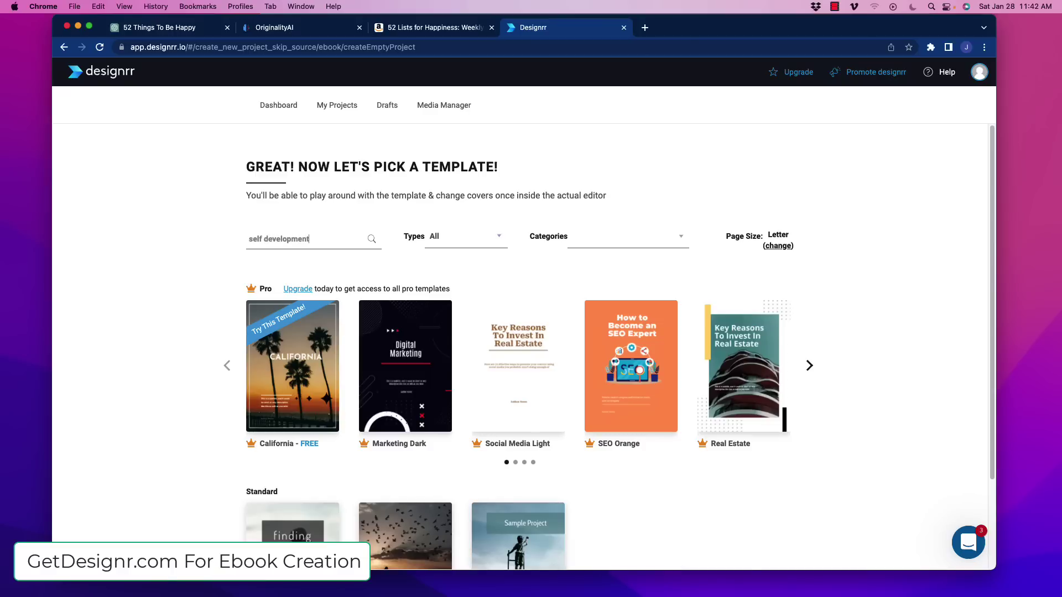
scroll(135, 400, "down", 2)
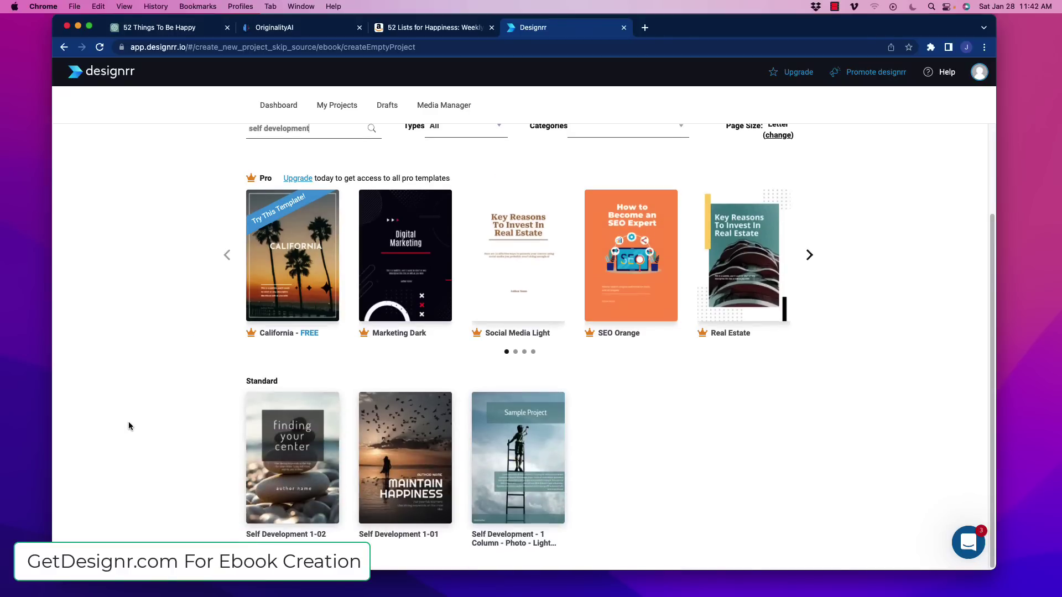
mouse_move(387, 491)
mouse_move(425, 509)
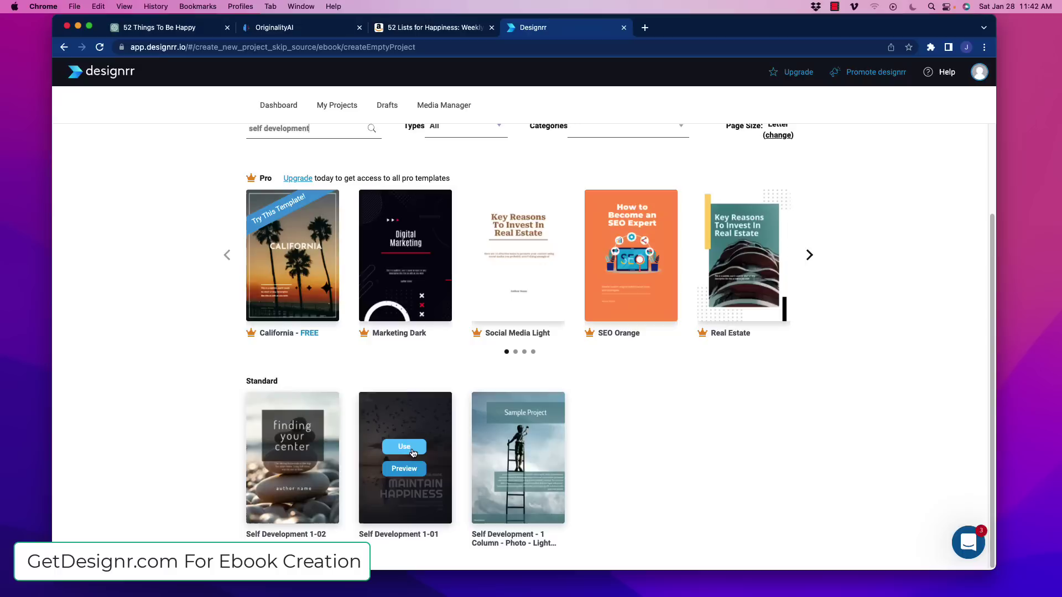
- Create the ebook from Self Development 1-01 and delete the cover's placeholder name heading
left_click(414, 451)
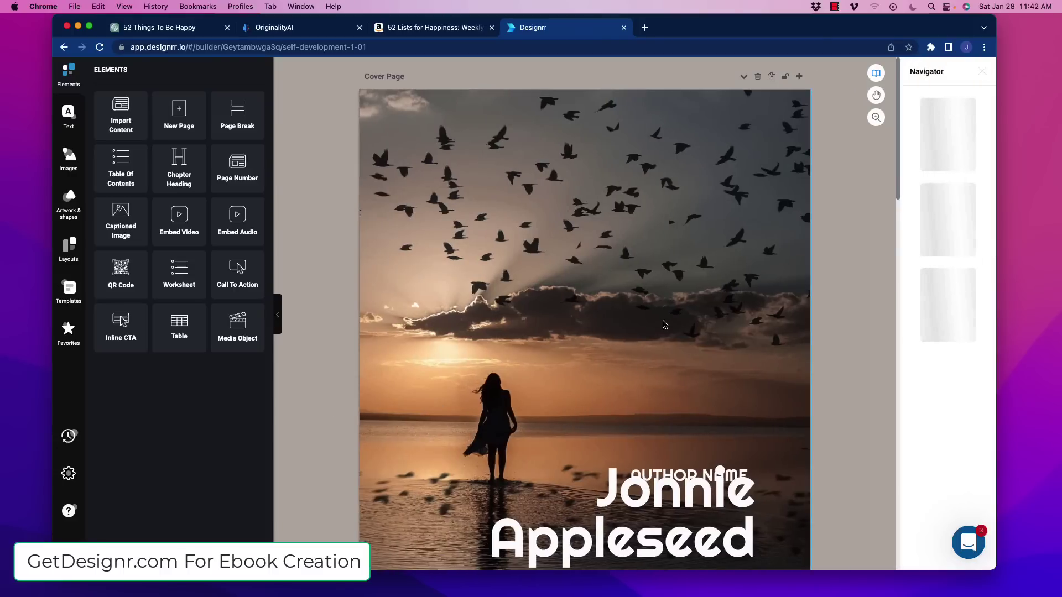
scroll(609, 332, "down", 3)
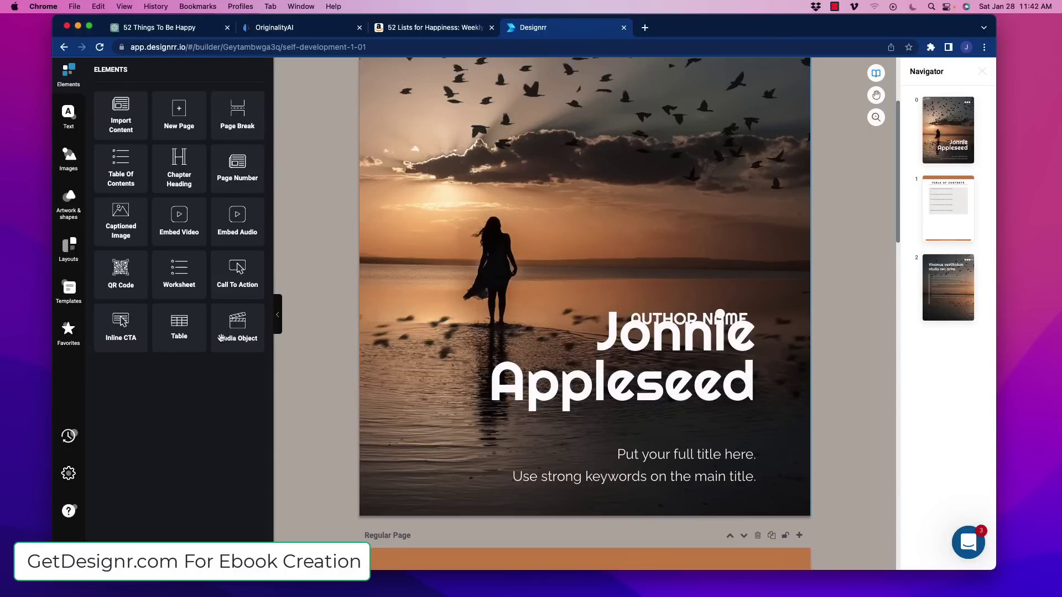
left_click(692, 376)
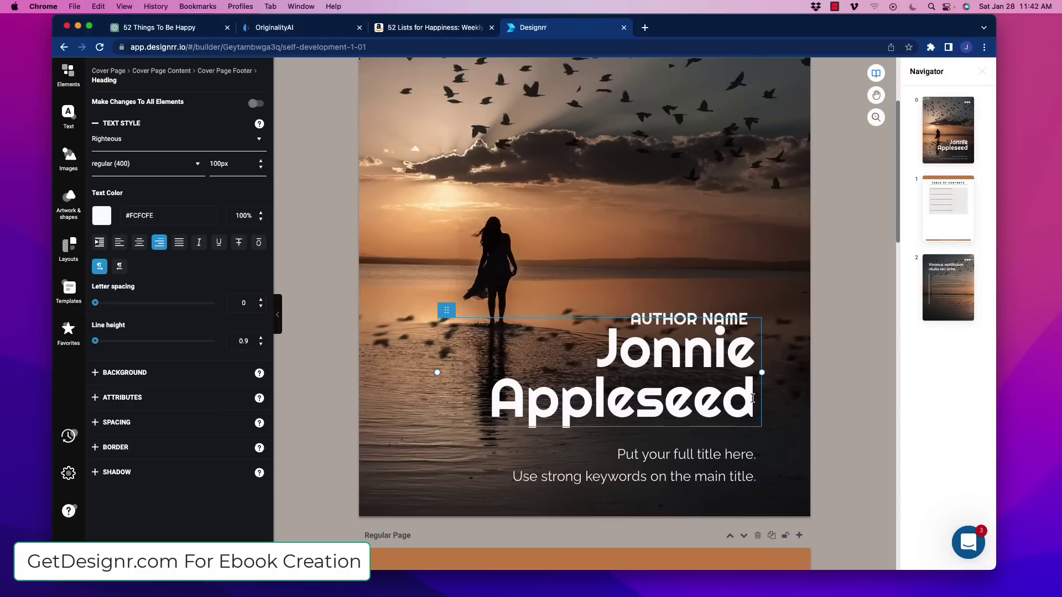
key("ctrl+a")
key("BackSpace")
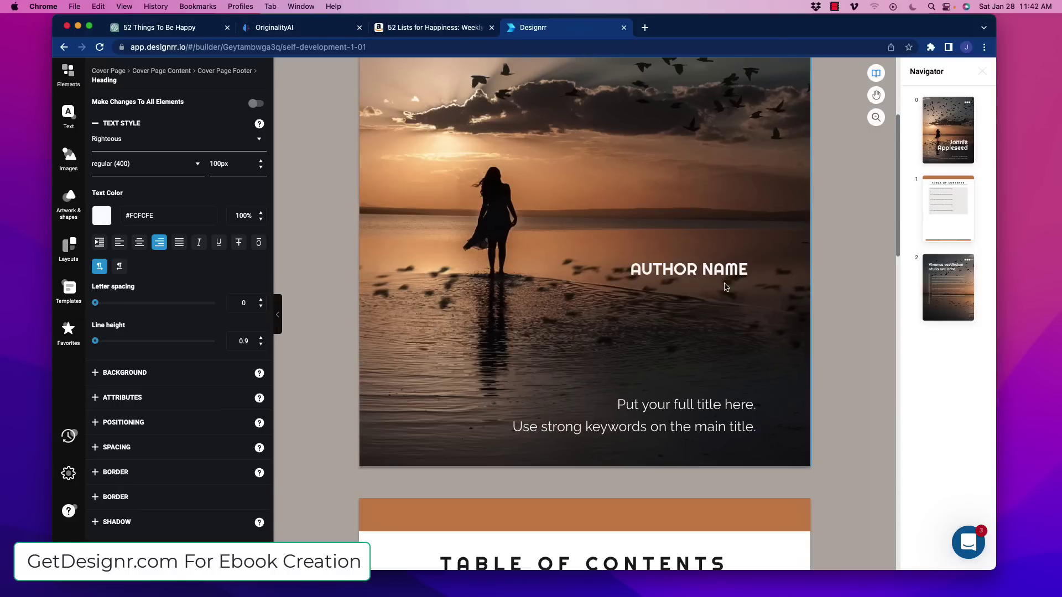
scroll(529, 134, "up", 4)
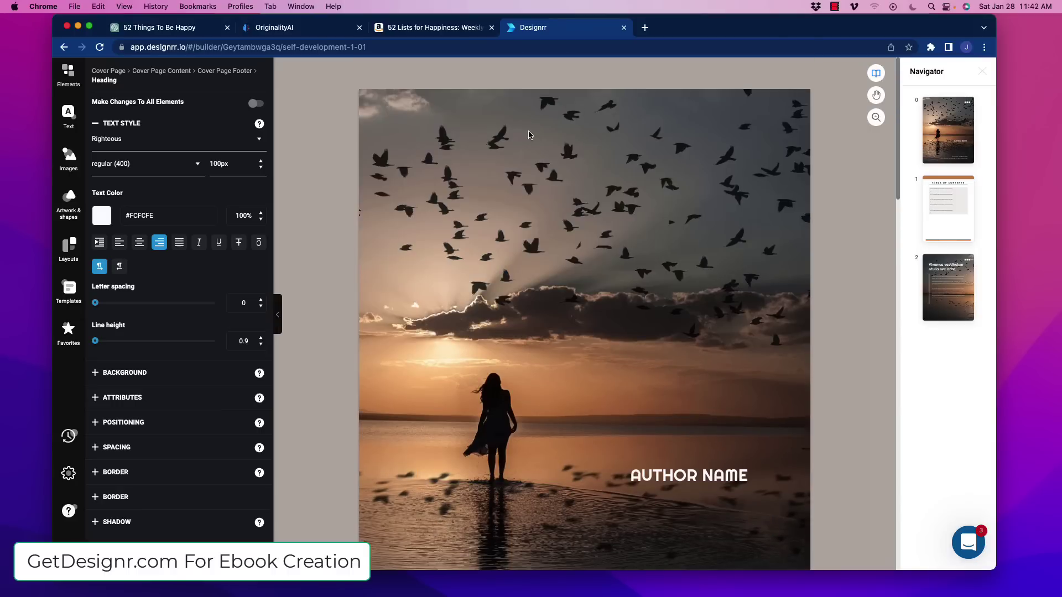
scroll(530, 134, "down", 10)
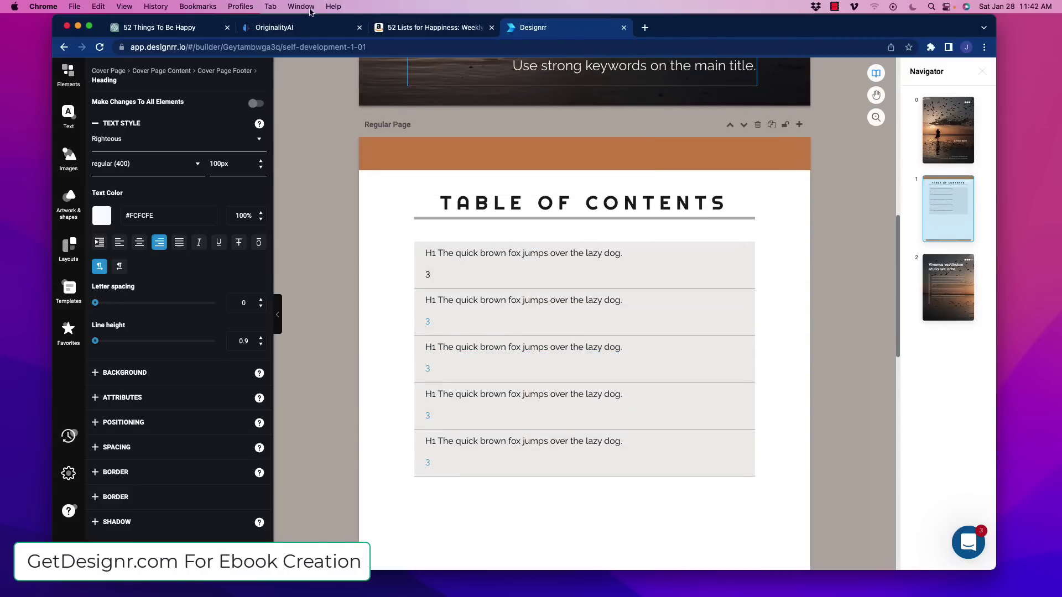
- Select items 1–19 of the happy list in ChatGPT and return to the ebook builder
left_click(175, 31)
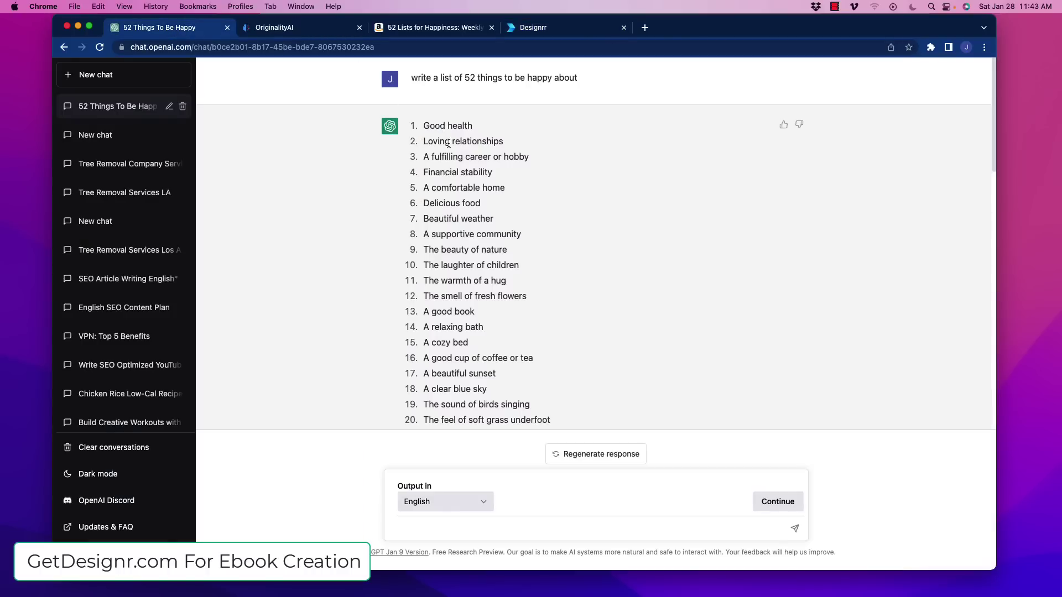
left_click_drag(424, 124, 532, 406)
left_click(533, 27)
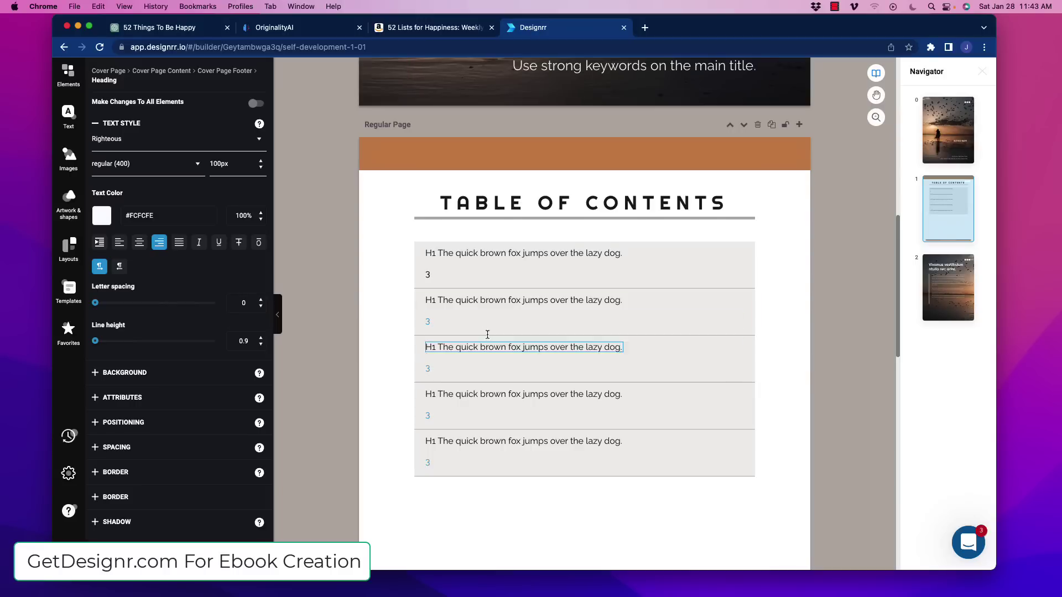
- Scroll to the page after the table of contents and add a new Regular page
scroll(488, 335, "down", 10)
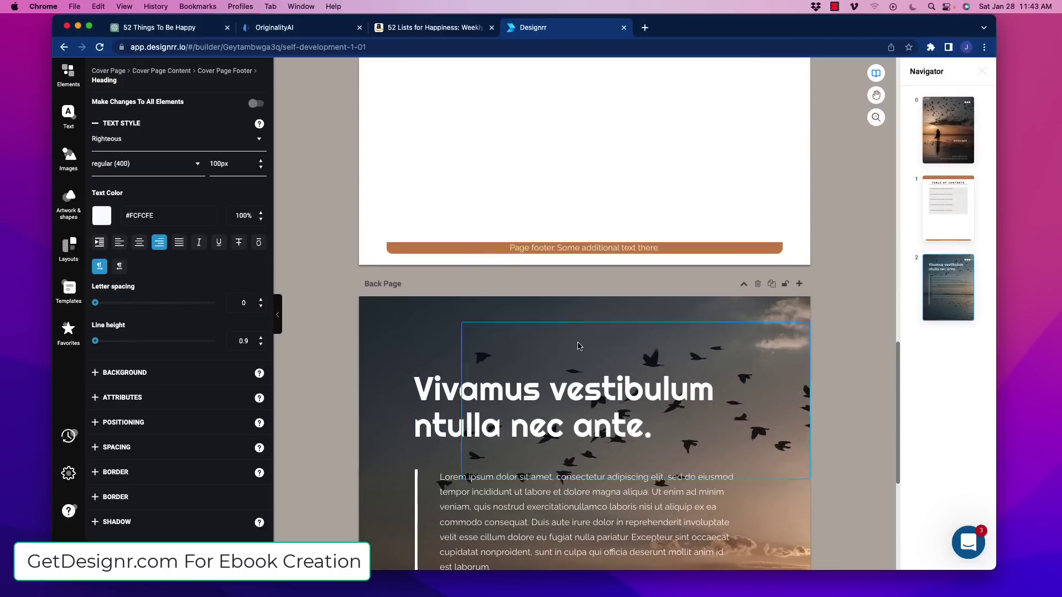
scroll(579, 347, "down", 5)
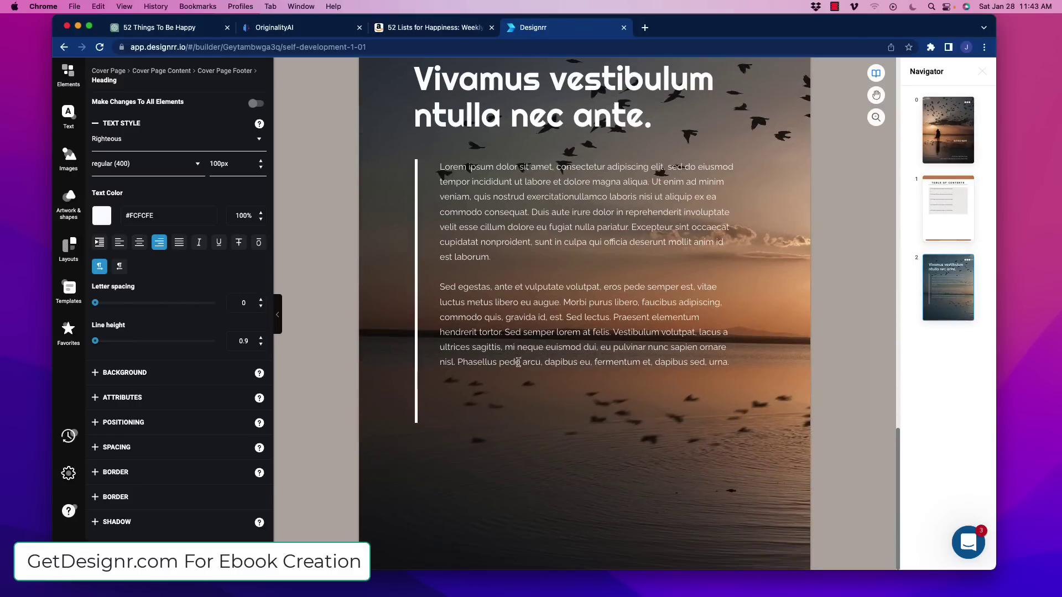
scroll(519, 362, "up", 15)
scroll(541, 394, "down", 3)
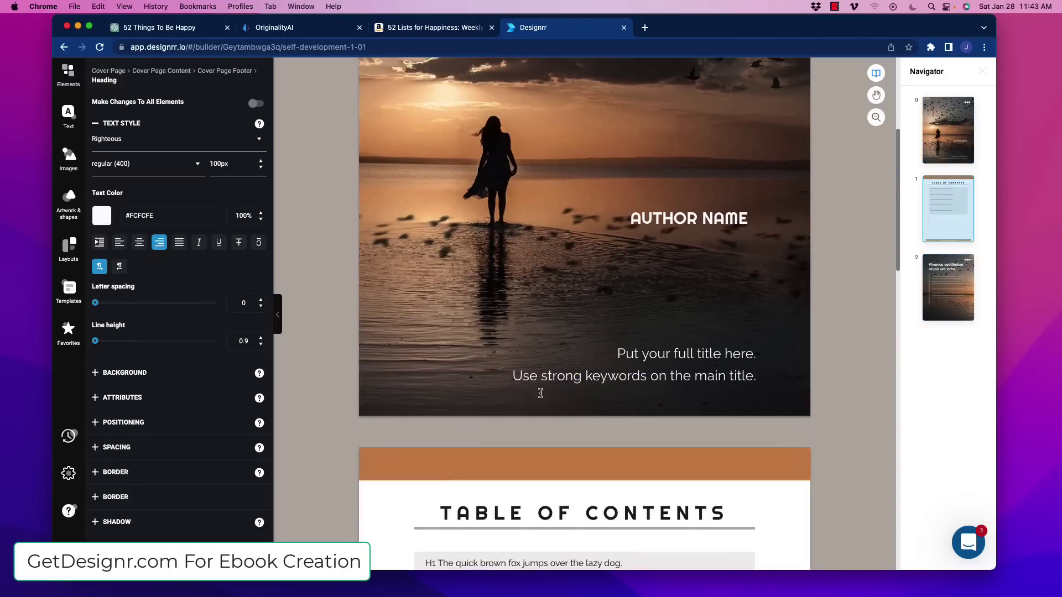
scroll(541, 394, "down", 8)
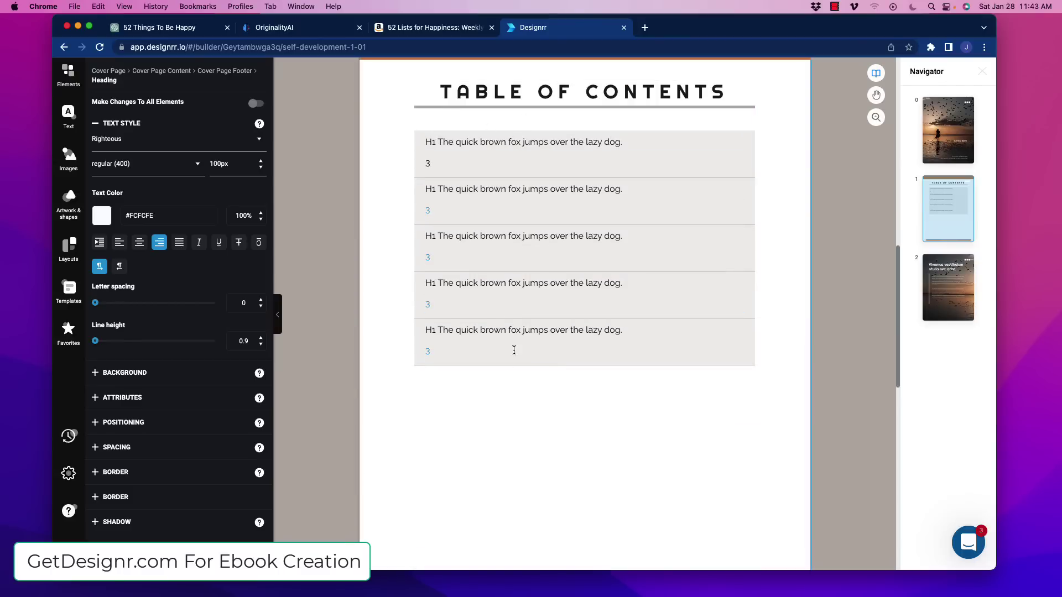
scroll(533, 429, "down", 3)
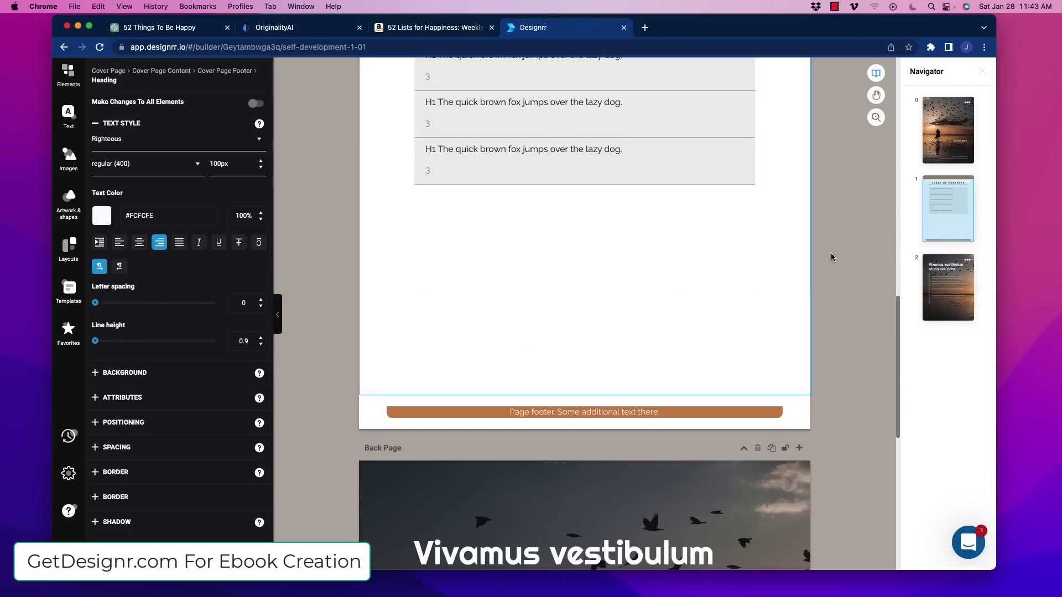
scroll(542, 331, "down", 5)
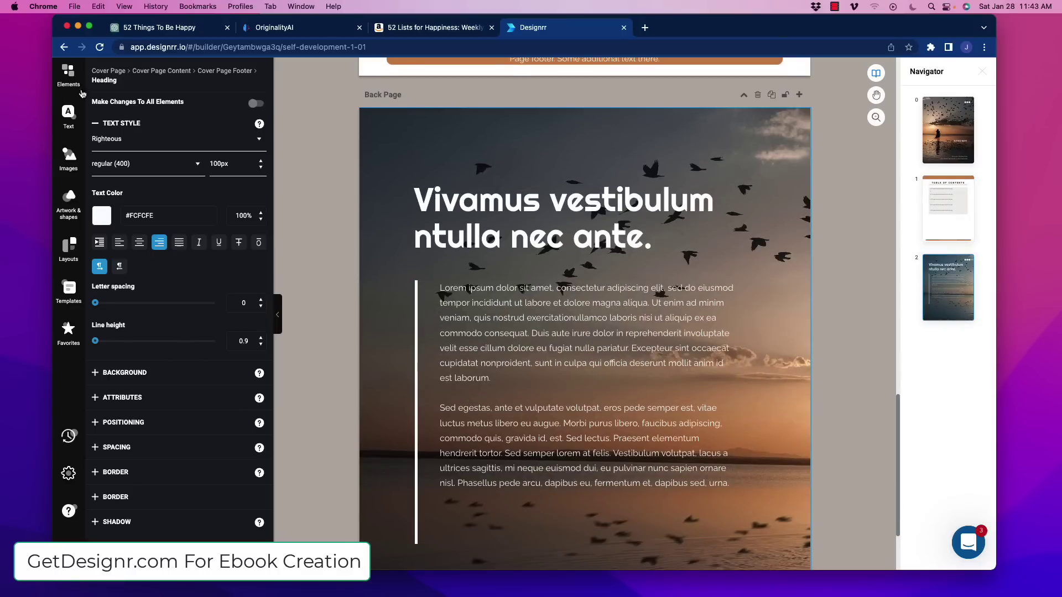
scroll(332, 299, "down", 3)
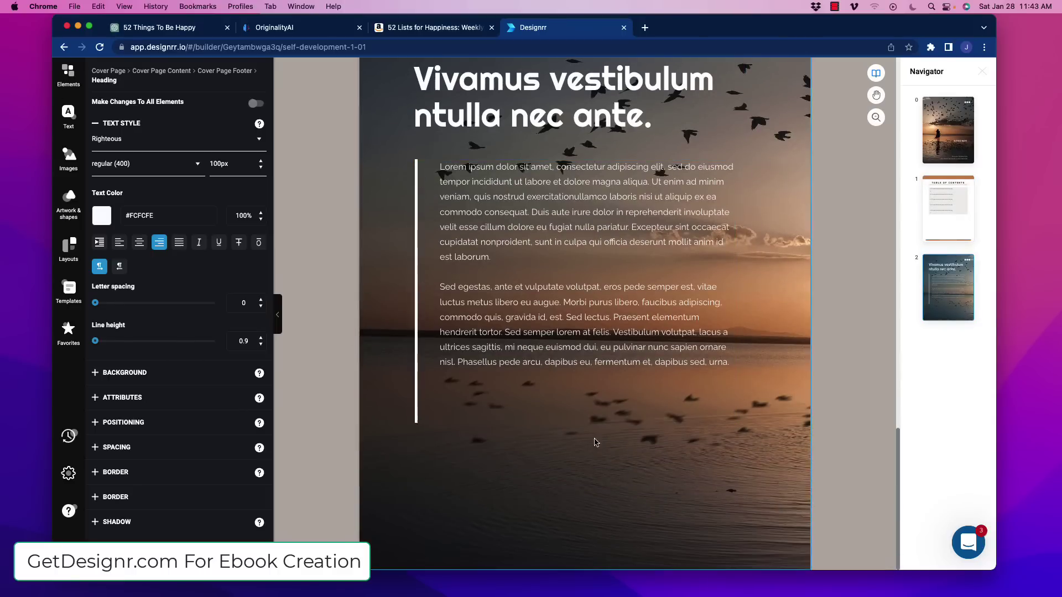
scroll(596, 443, "up", 8)
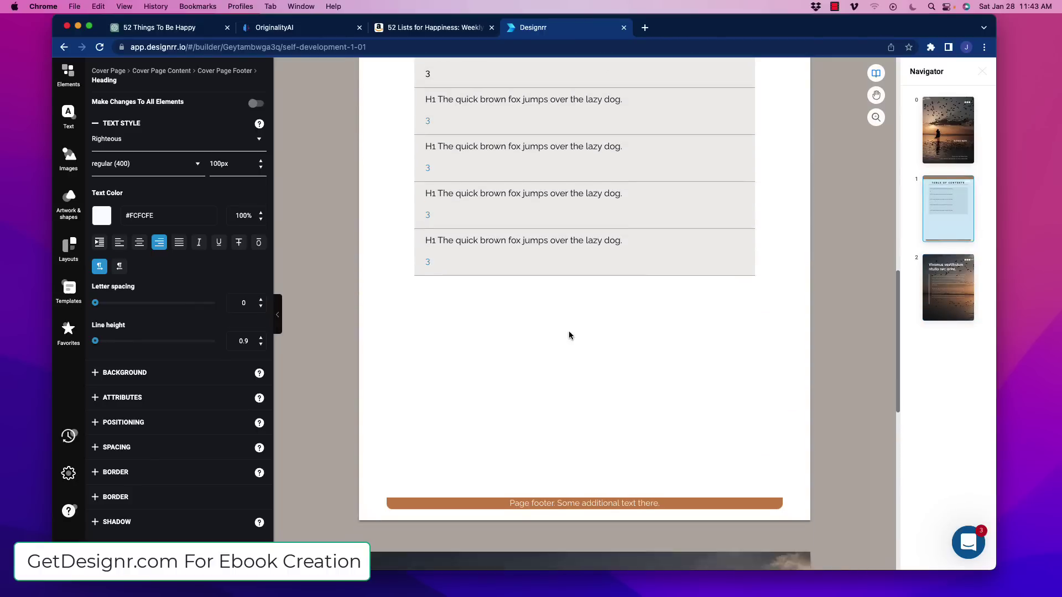
scroll(569, 335, "down", 3)
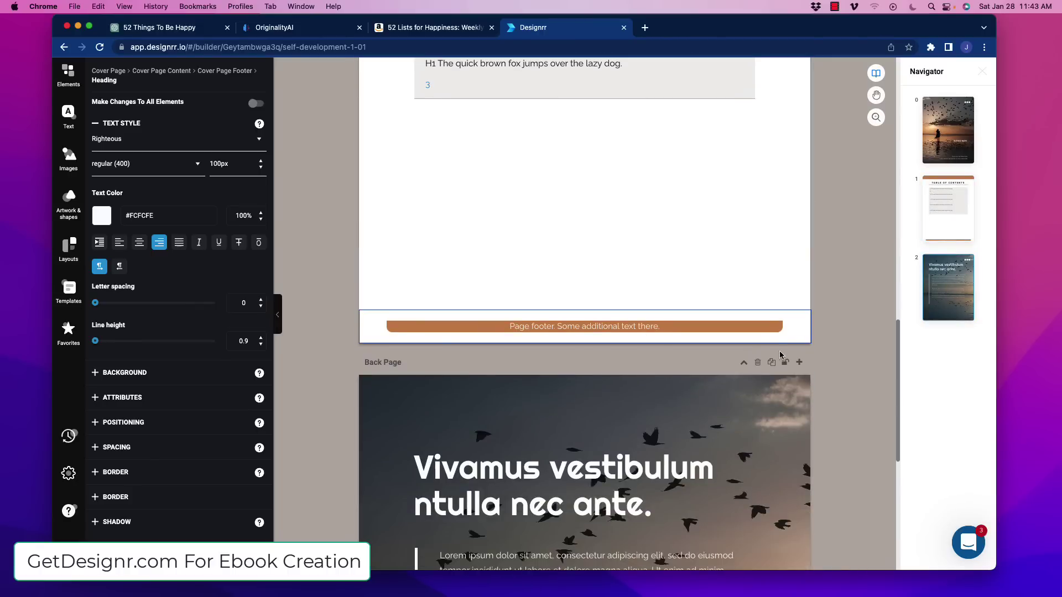
left_click(799, 362)
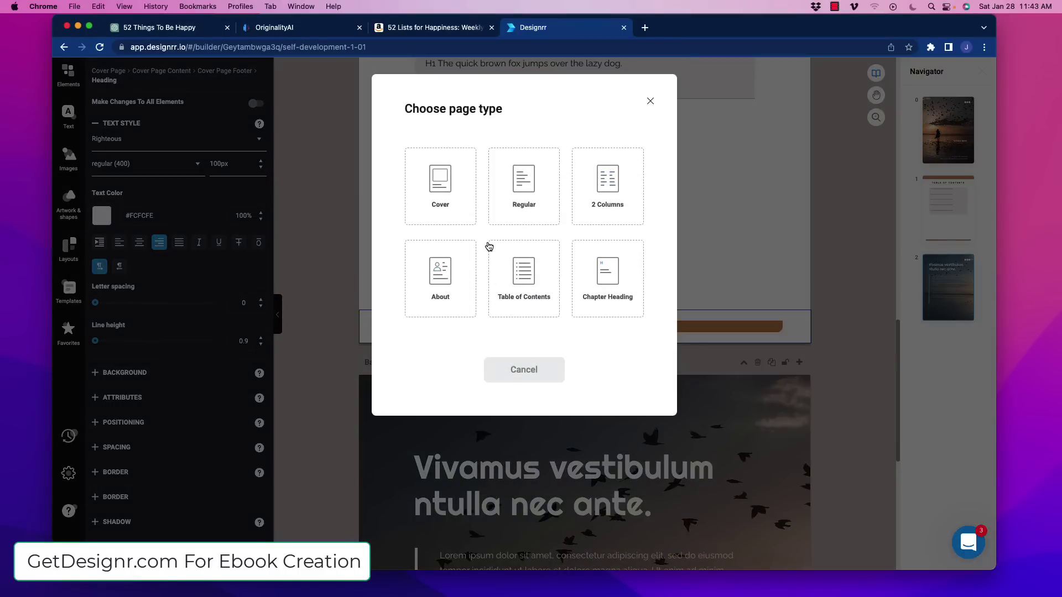
- Make the new page a Regular Page and drop a Table element onto it
left_click(527, 183)
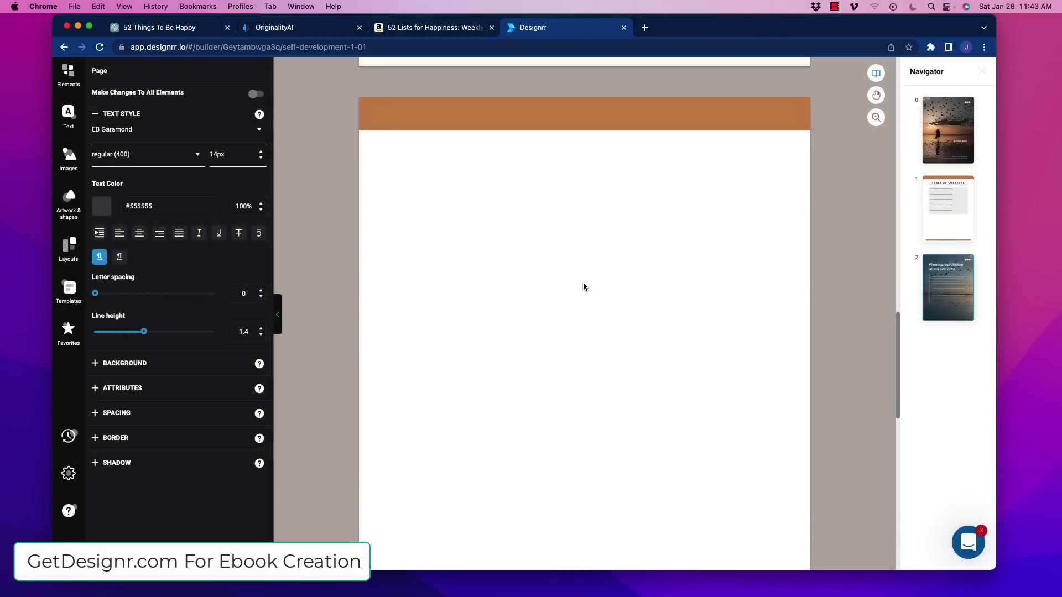
scroll(535, 292, "down", 5)
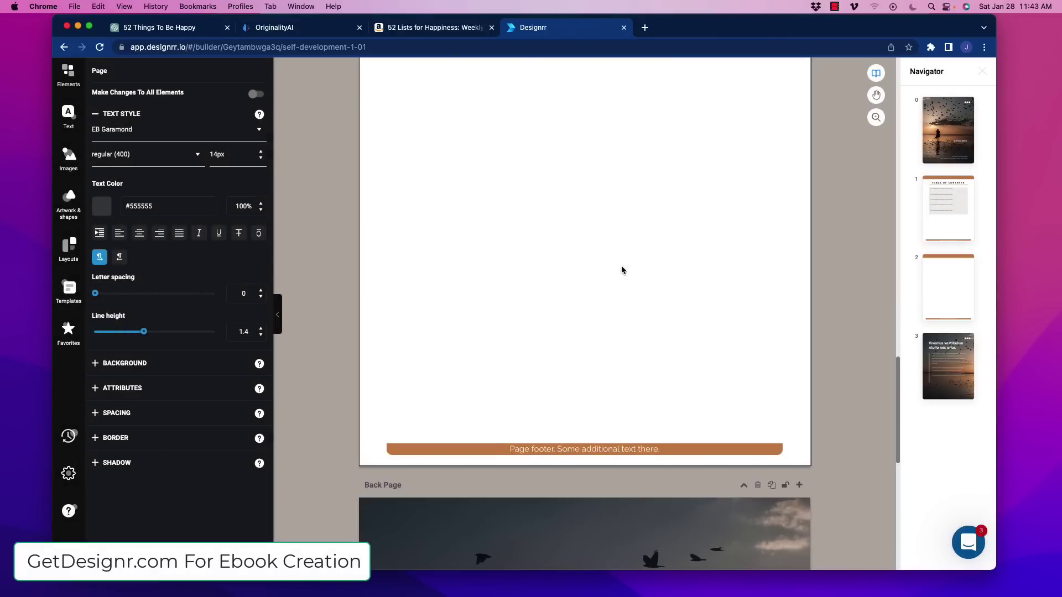
scroll(553, 293, "up", 2)
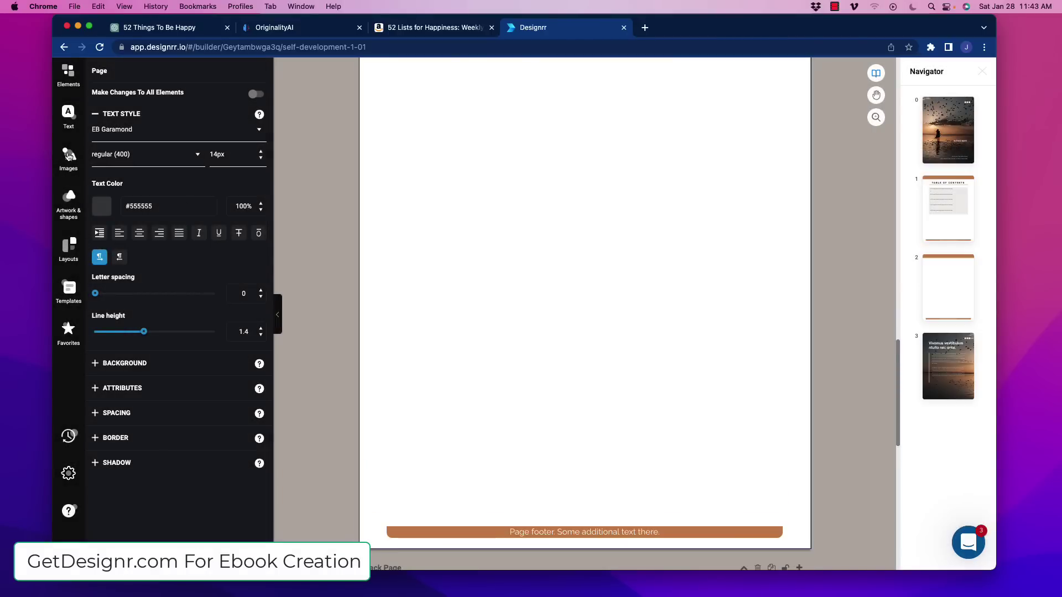
left_click(73, 77)
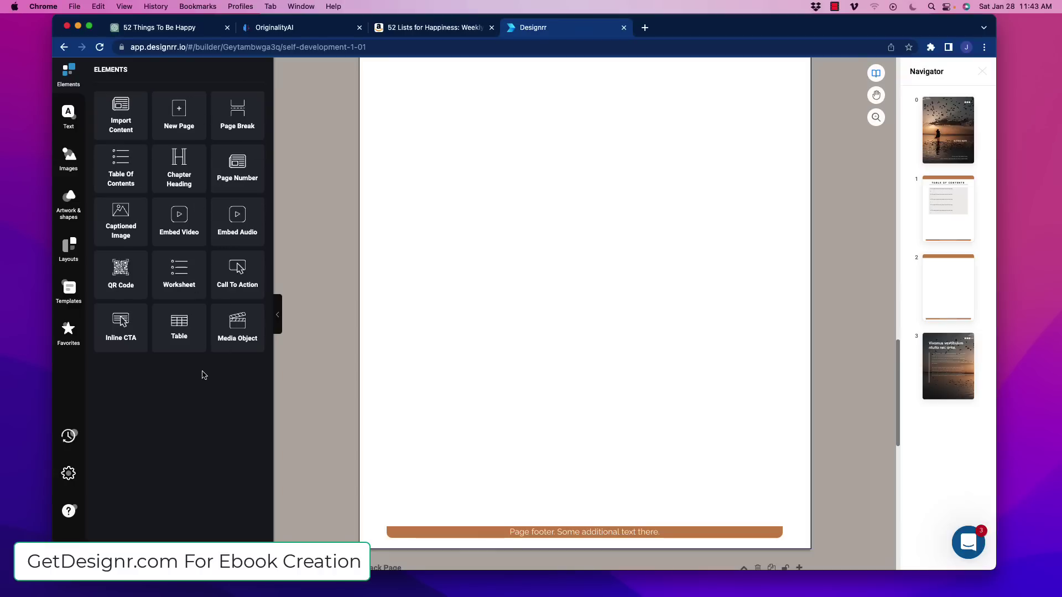
left_click_drag(182, 321, 607, 265)
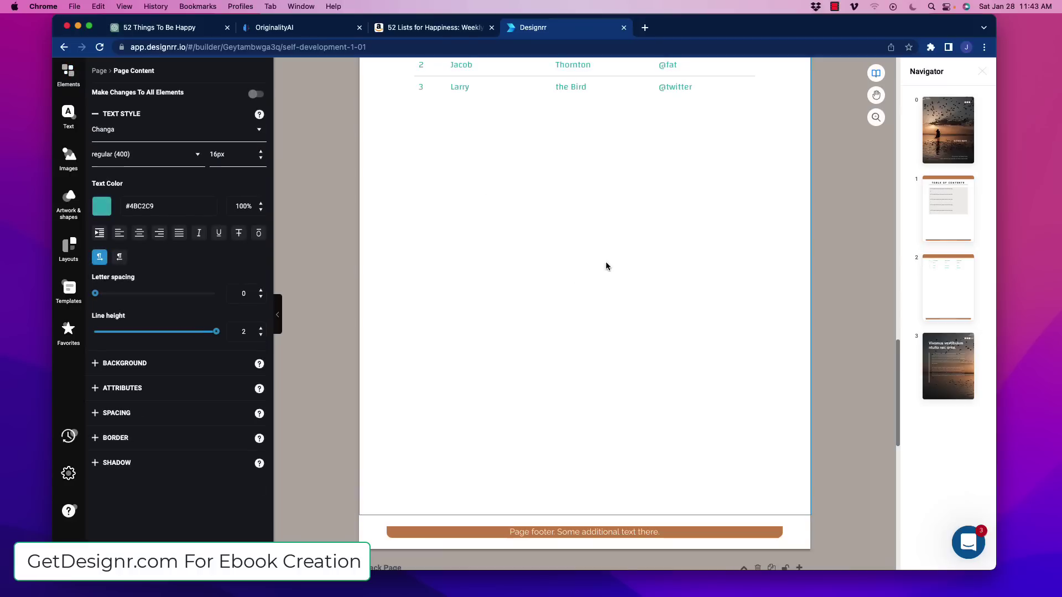
scroll(545, 284, "up", 5)
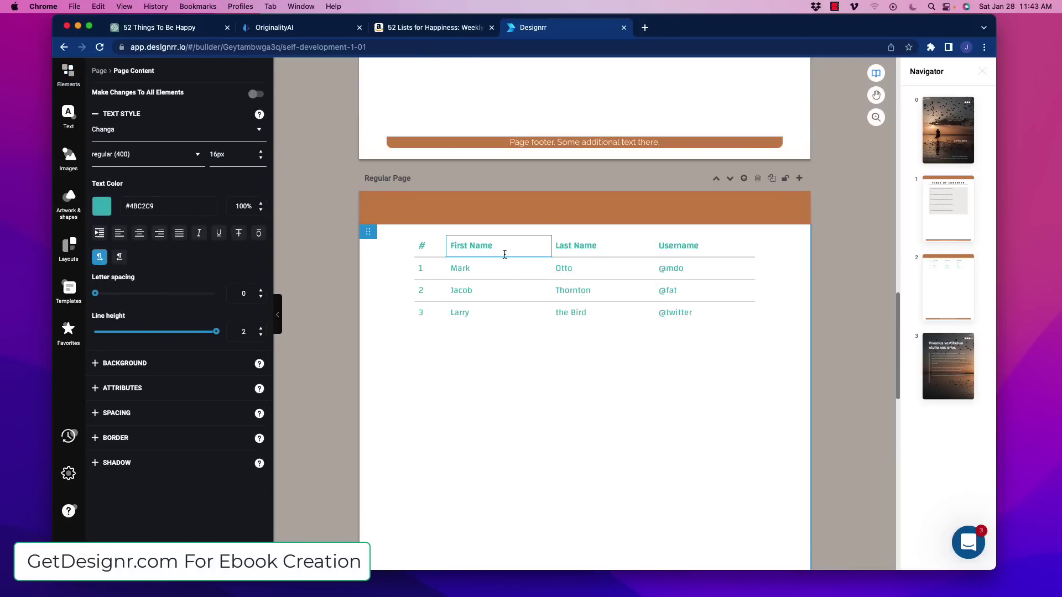
- Edit the sample name table cells, trimming the last letter of 'the Bird'
left_click(588, 248)
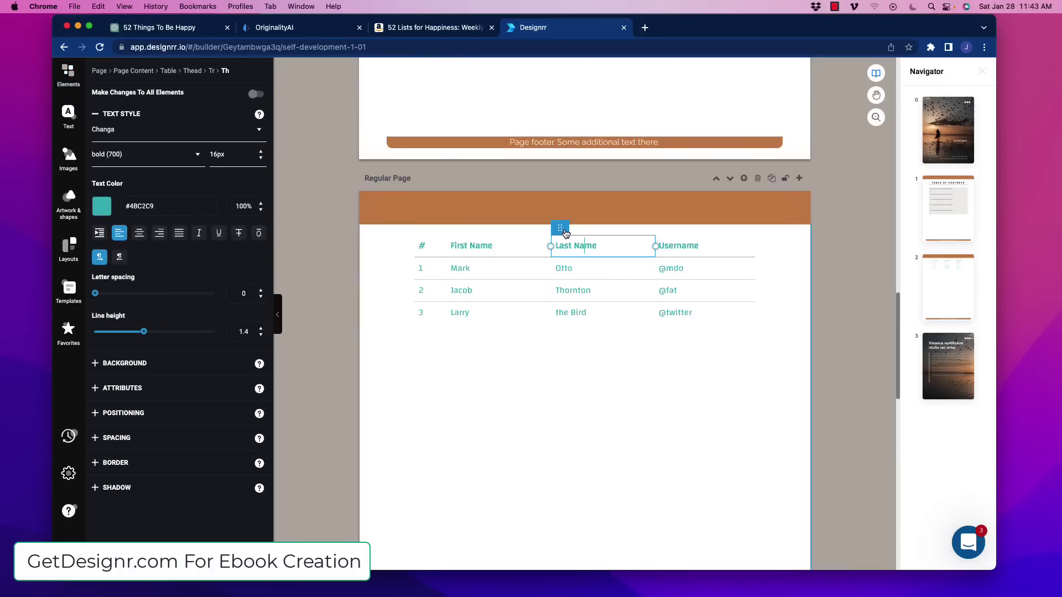
right_click(563, 232)
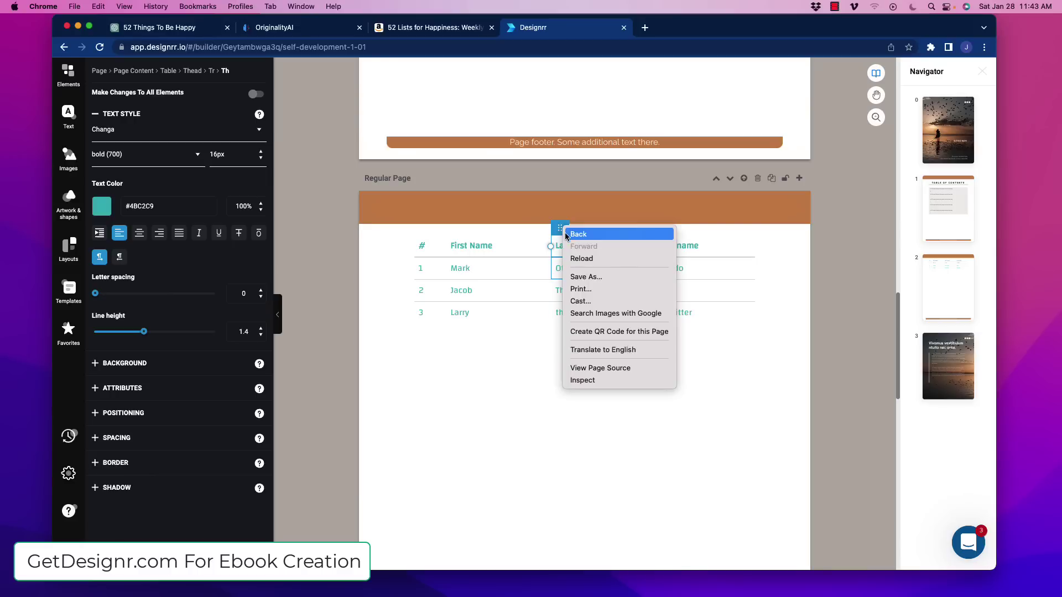
left_click(545, 320)
left_click(604, 291)
left_click(609, 317)
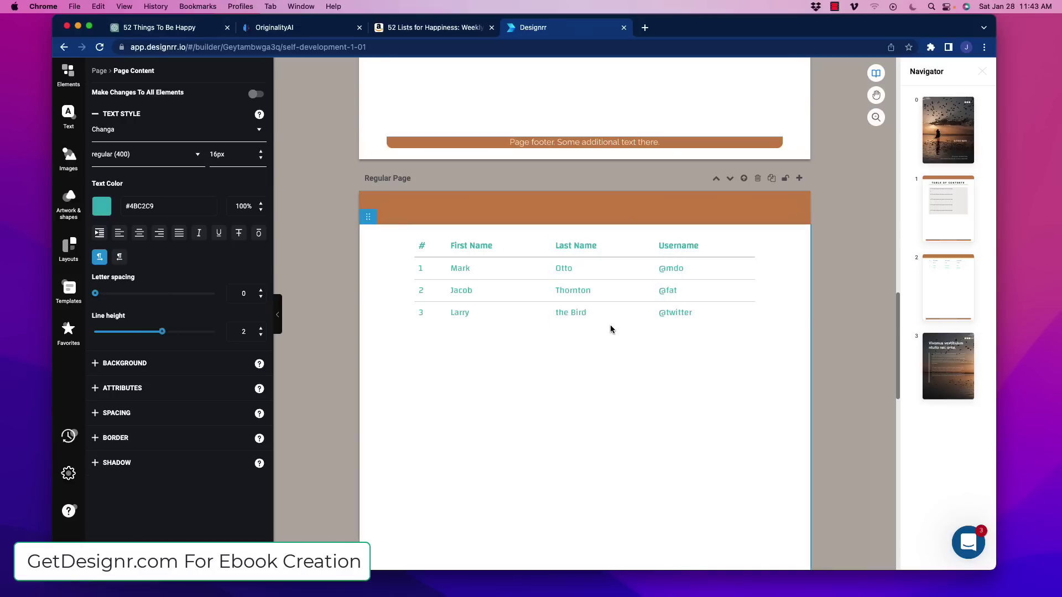
key("BackSpace")
left_click(535, 341)
scroll(566, 485, "down", 5)
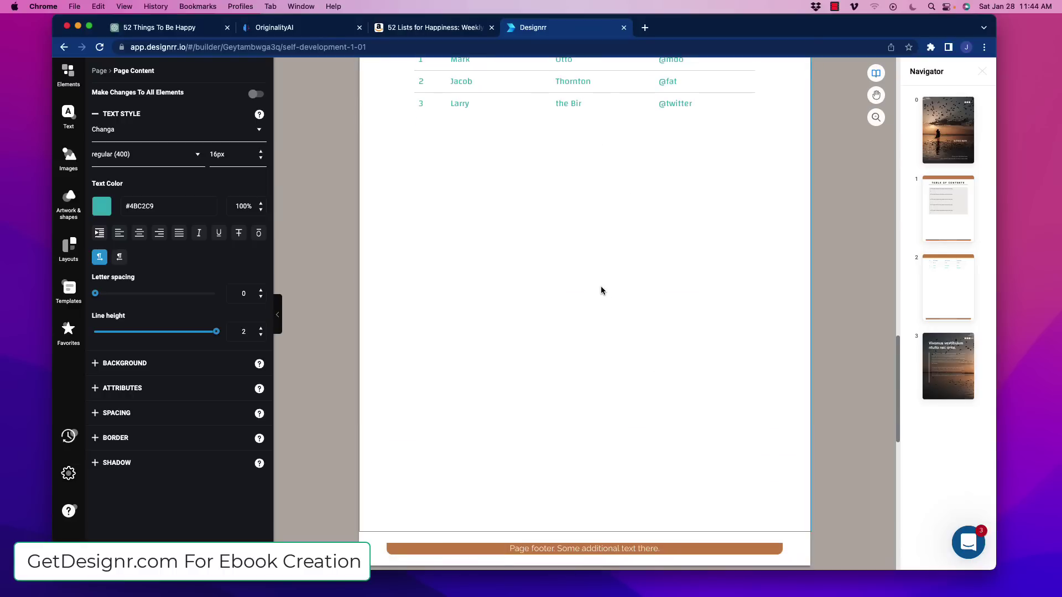
scroll(600, 290, "down", 5)
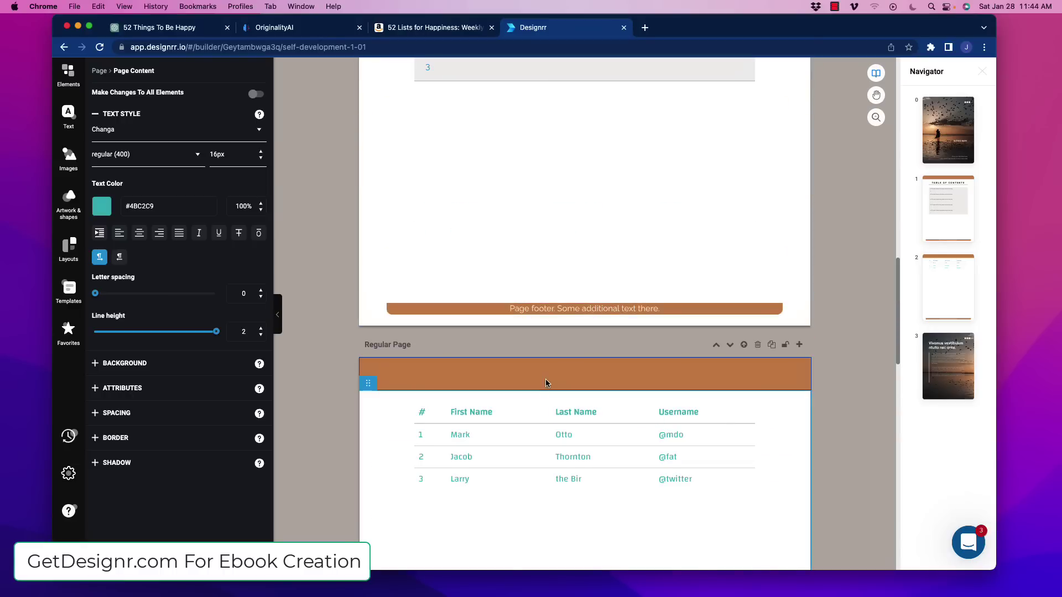
scroll(562, 372, "down", 15)
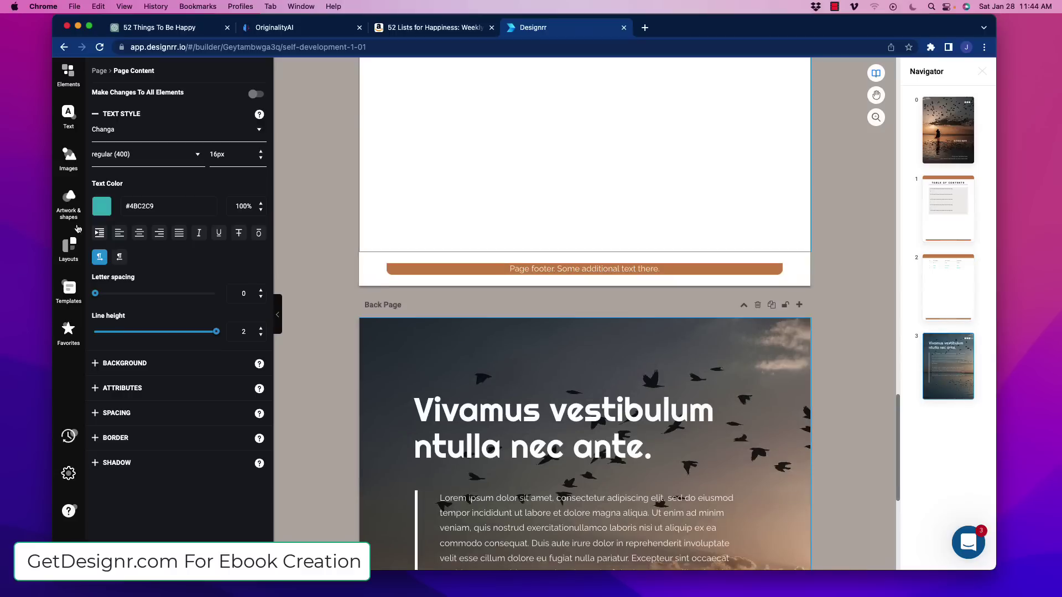
- Search the stock images for 'record player' and drag the photo onto the table page
left_click(69, 156)
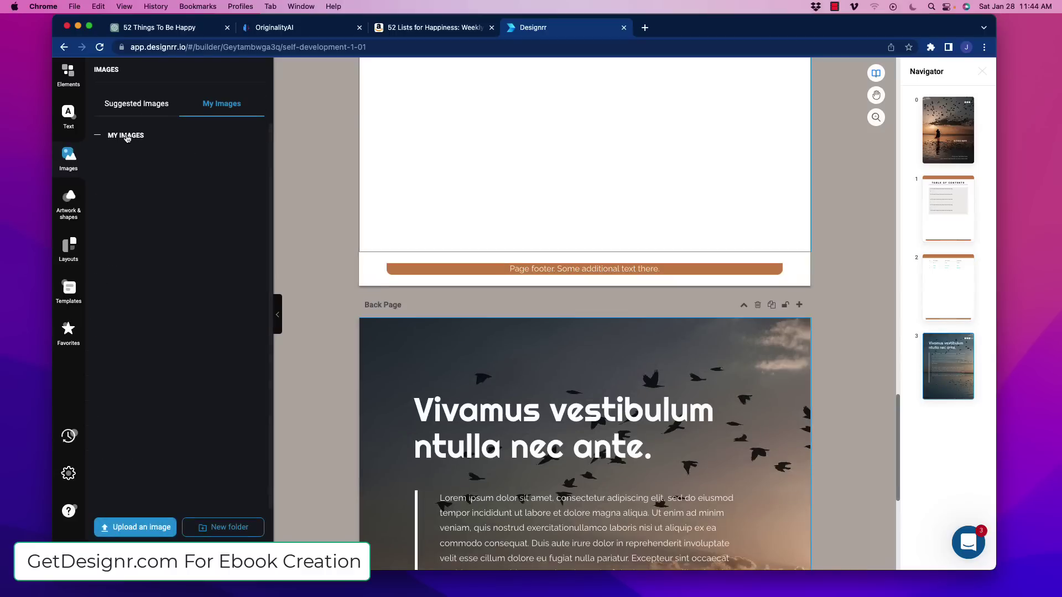
left_click(136, 103)
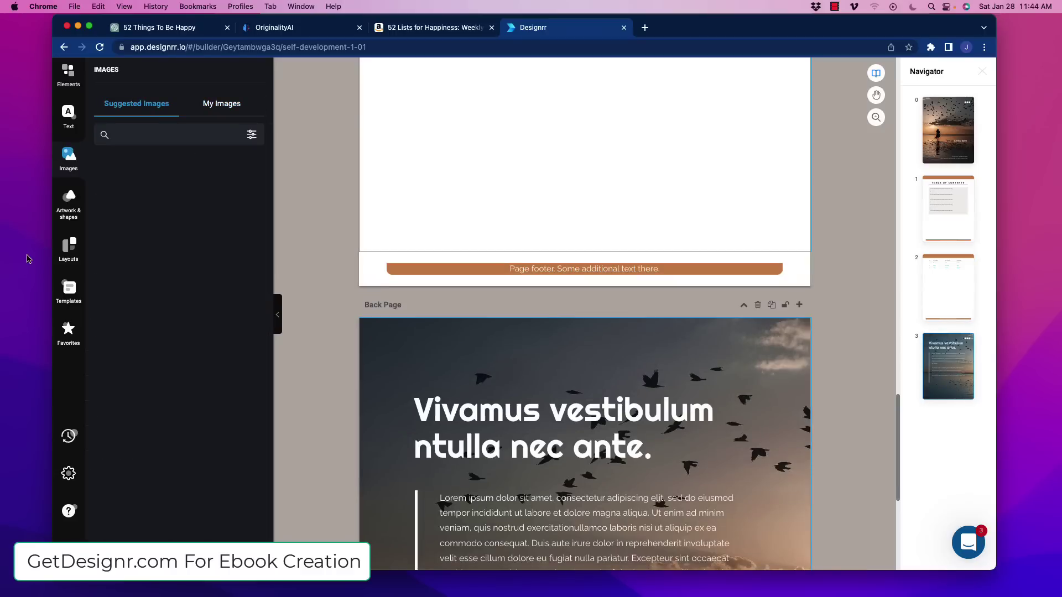
left_click(173, 130)
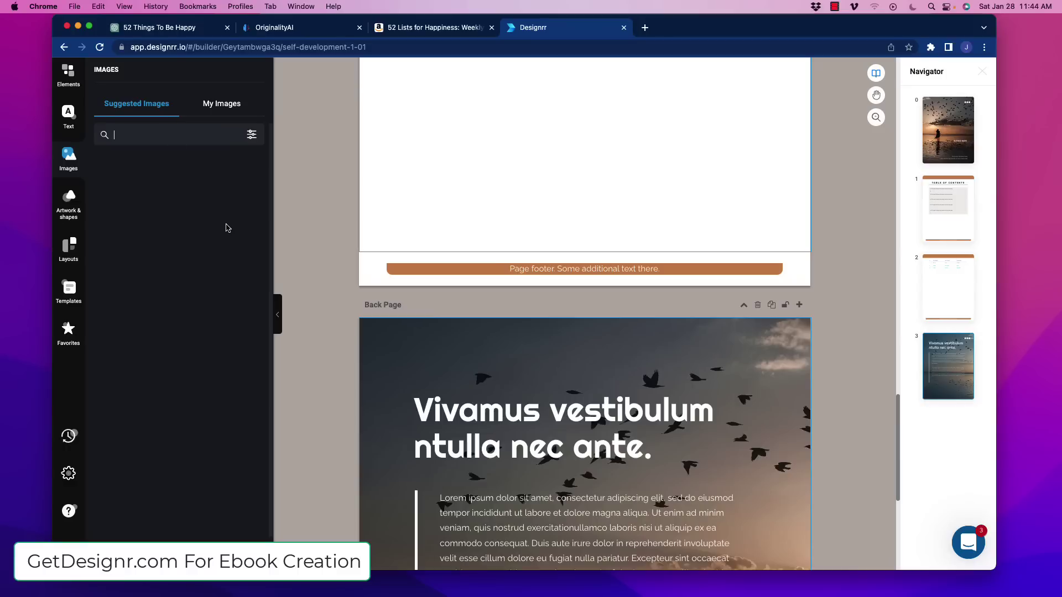
type("record player")
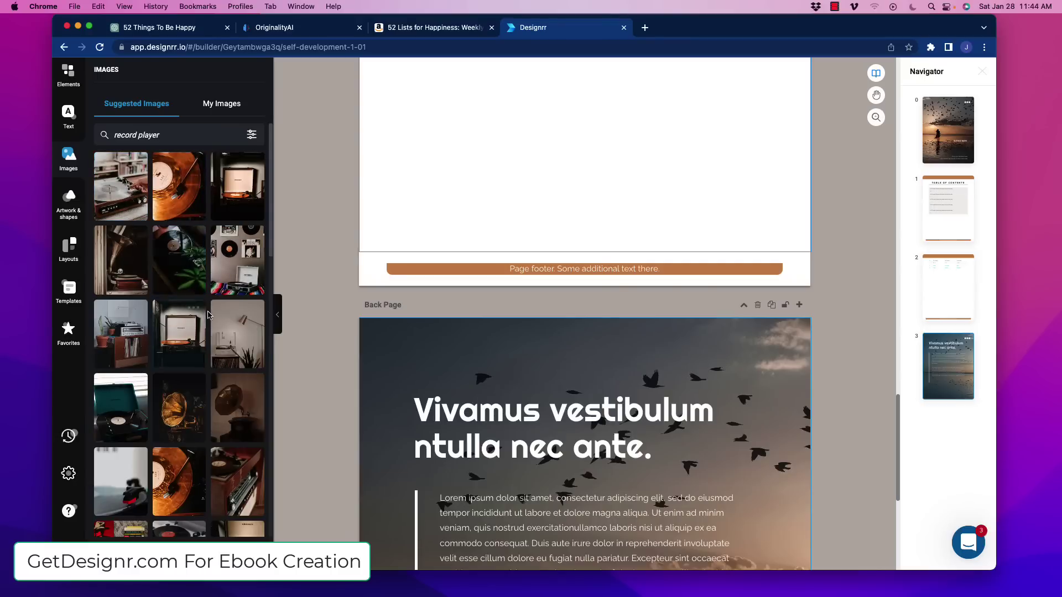
left_click_drag(185, 216, 522, 144)
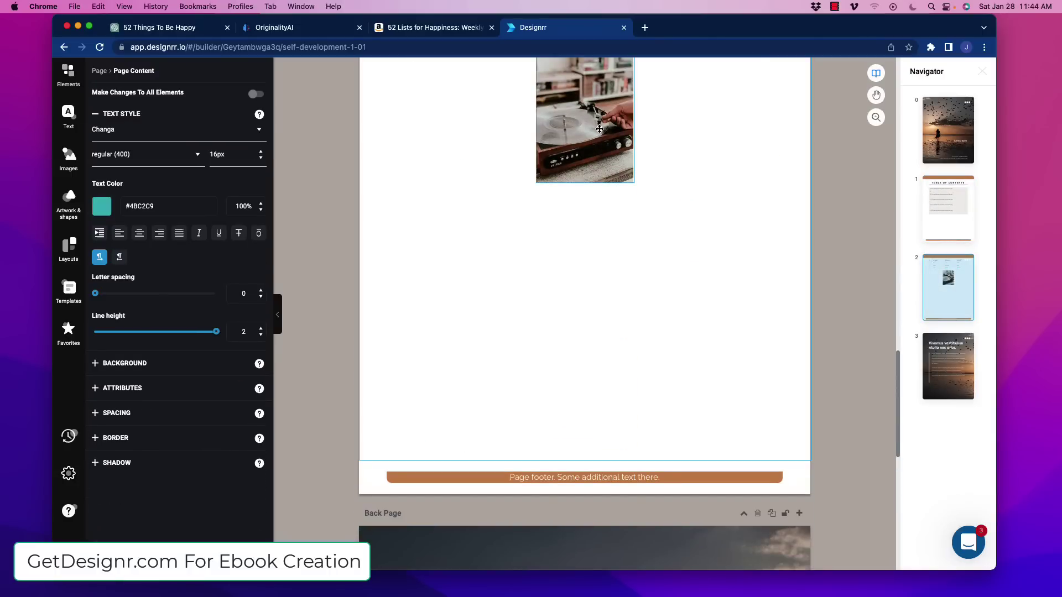
- Move the record-player image beneath the table, aligned to its left edge, and deselect it
scroll(572, 297, "up", 4)
left_click_drag(581, 338, 534, 320)
left_click(546, 267)
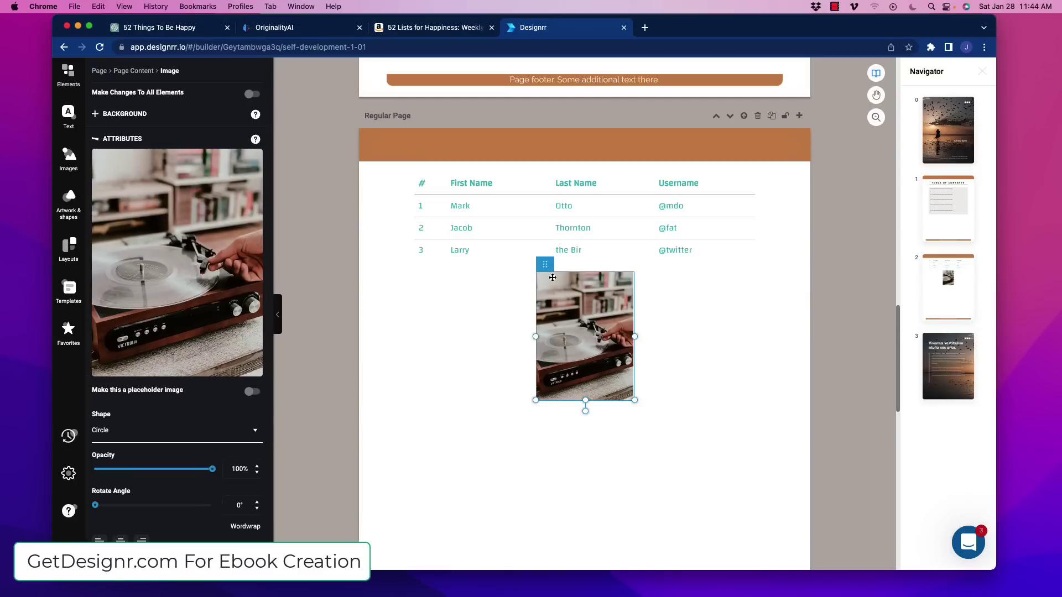
left_click_drag(546, 266, 438, 388)
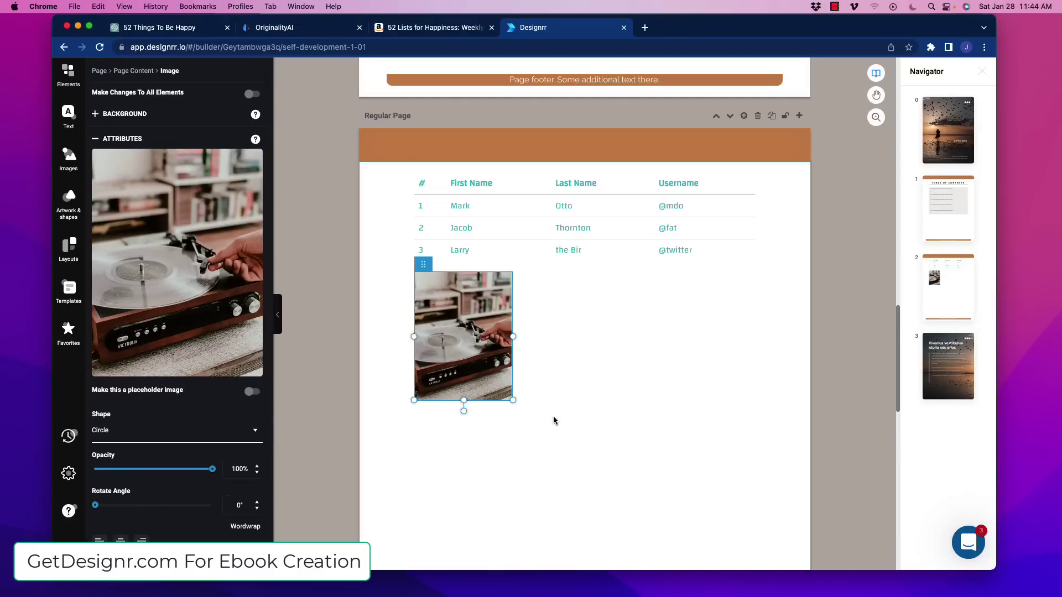
left_click(550, 439)
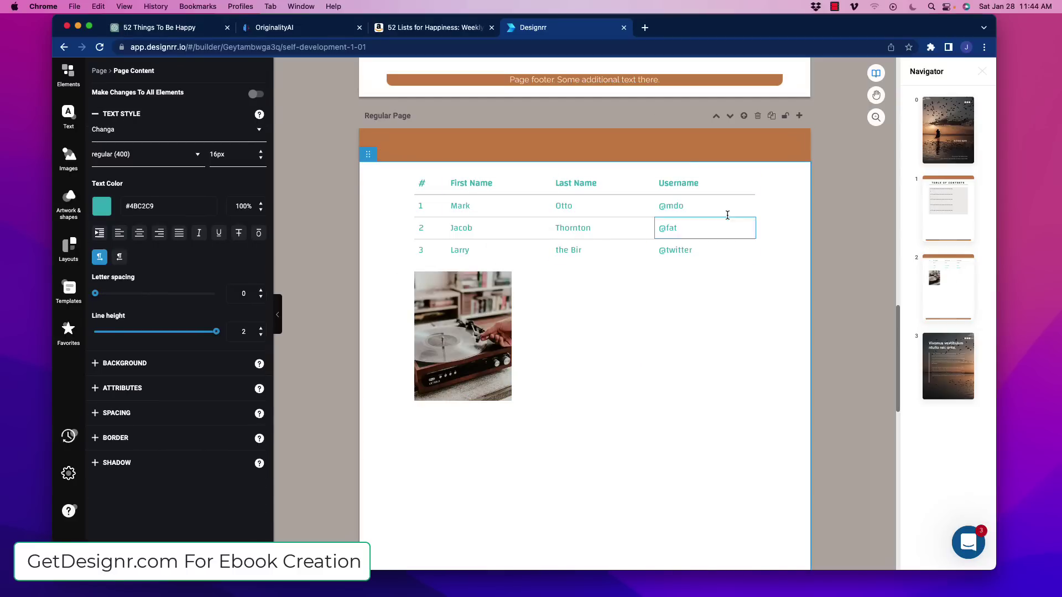
scroll(543, 296, "up", 15)
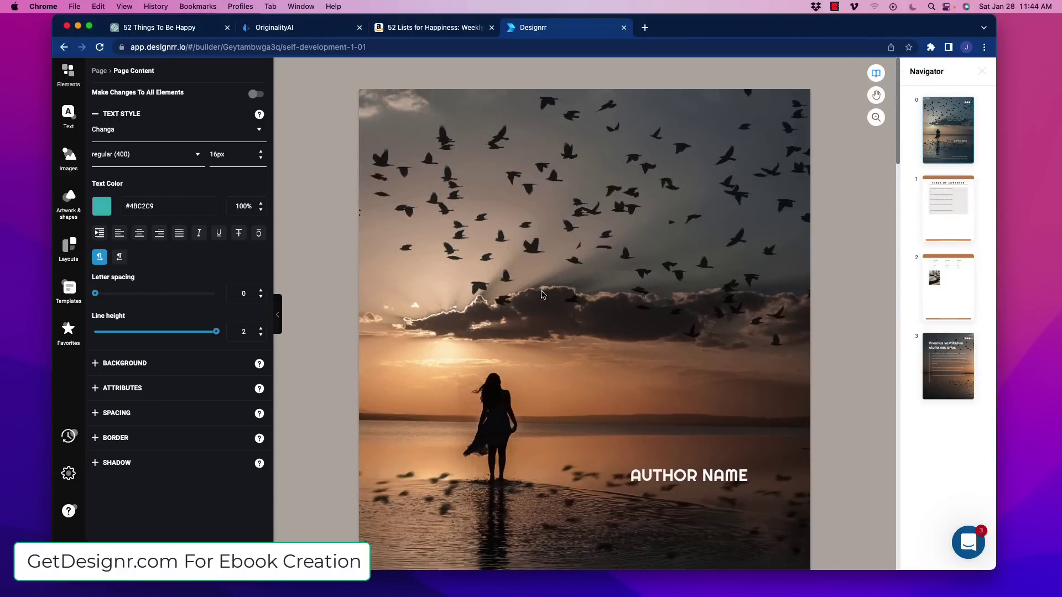
- Glance over the ebook pages and the Amazon 52 Lists for Happiness page, then exit the editor
scroll(619, 362, "down", 15)
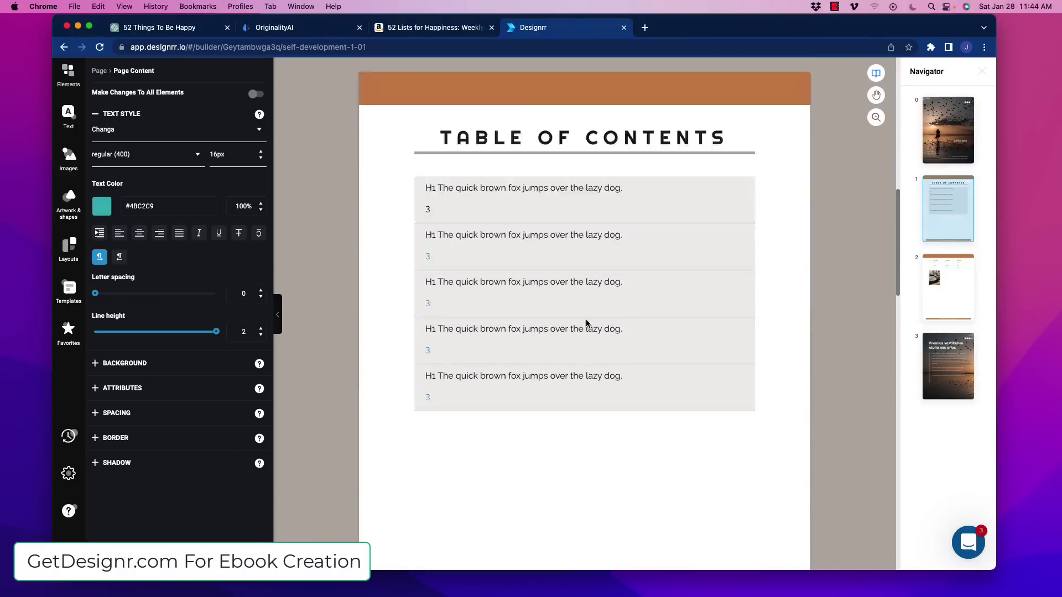
scroll(510, 330, "down", 3)
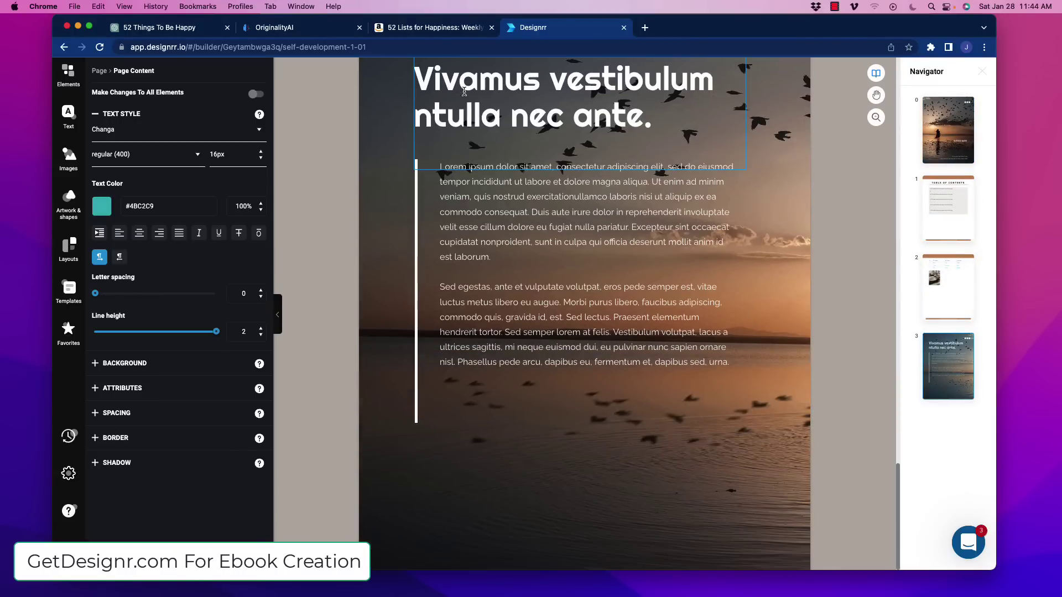
left_click(461, 34)
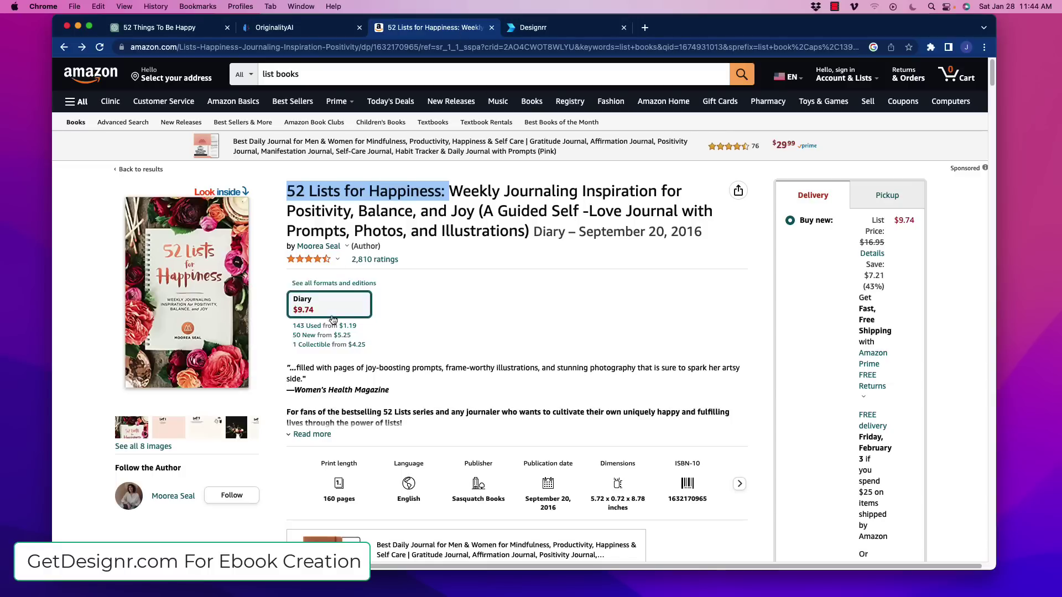
left_click(568, 25)
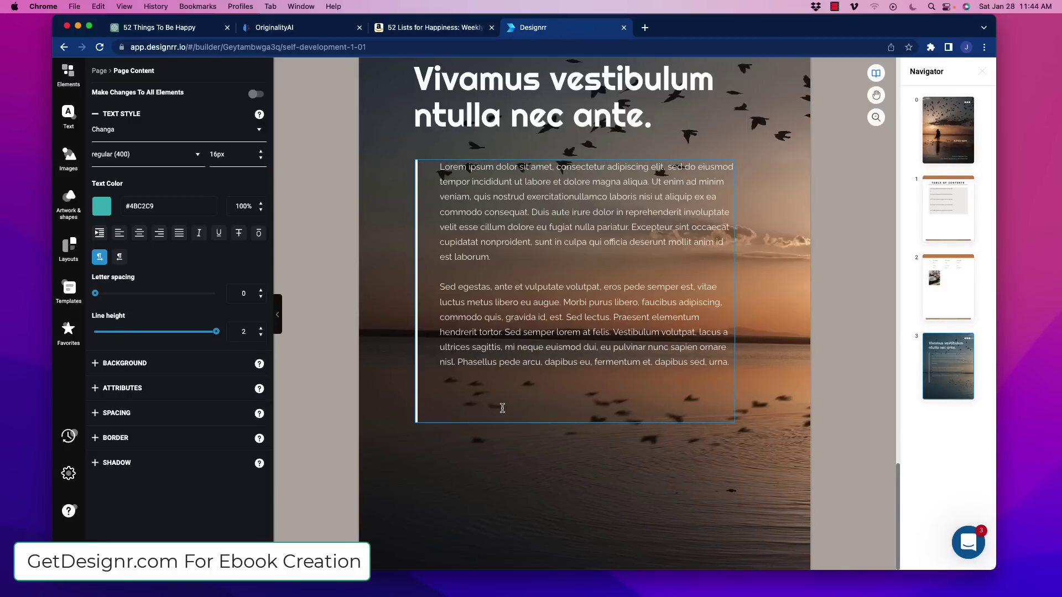
scroll(475, 386, "up", 15)
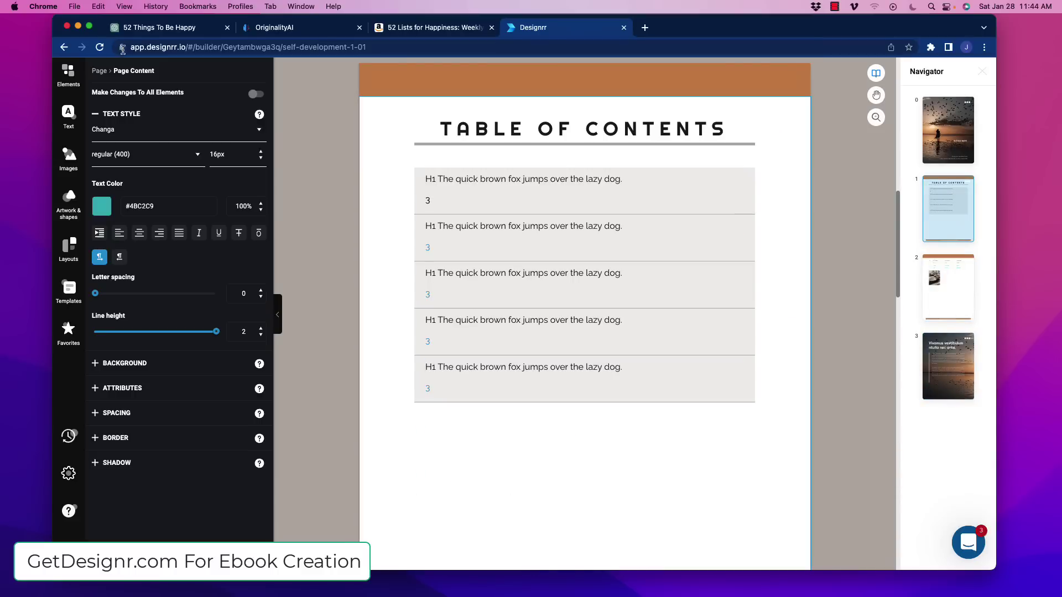
left_click(428, 388)
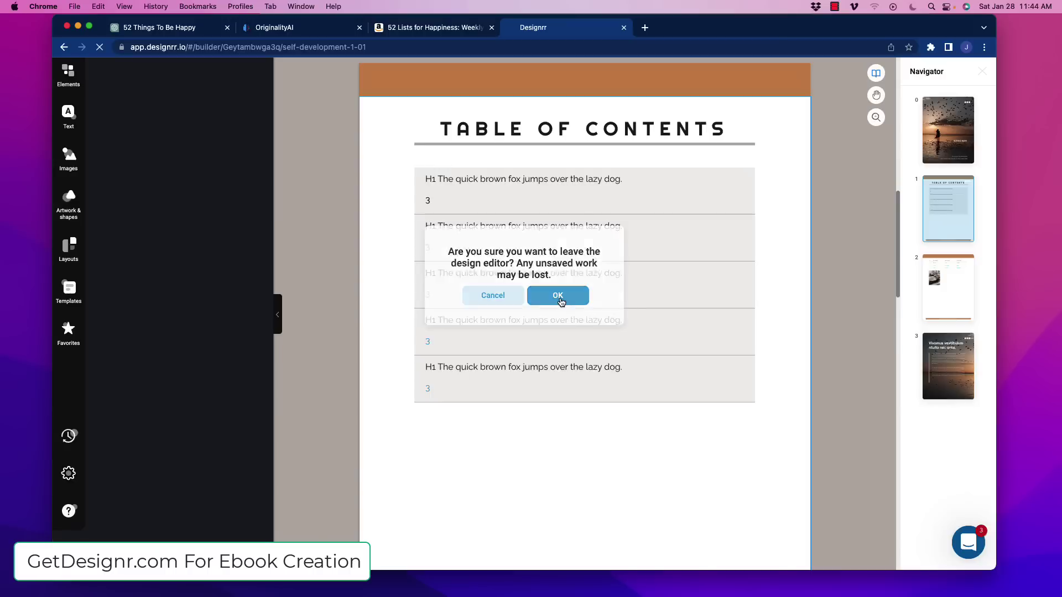
- Confirm leaving the editor and scroll the dashboard down to Recent Projects
left_click(557, 297)
scroll(227, 354, "down", 5)
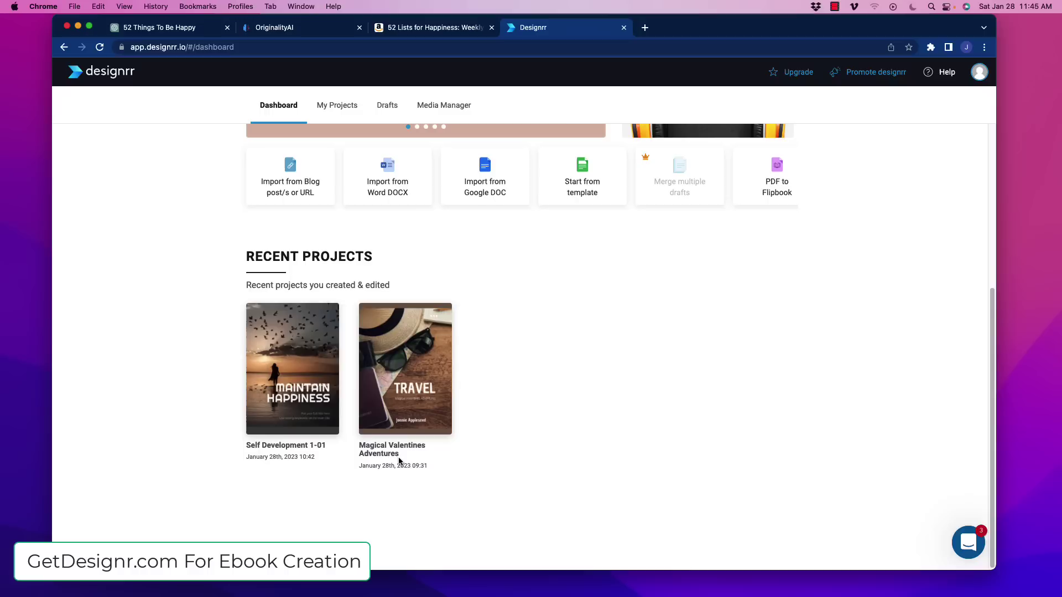
- Preview the Magical Valentines Adventures project and scroll through its pages
mouse_move(431, 334)
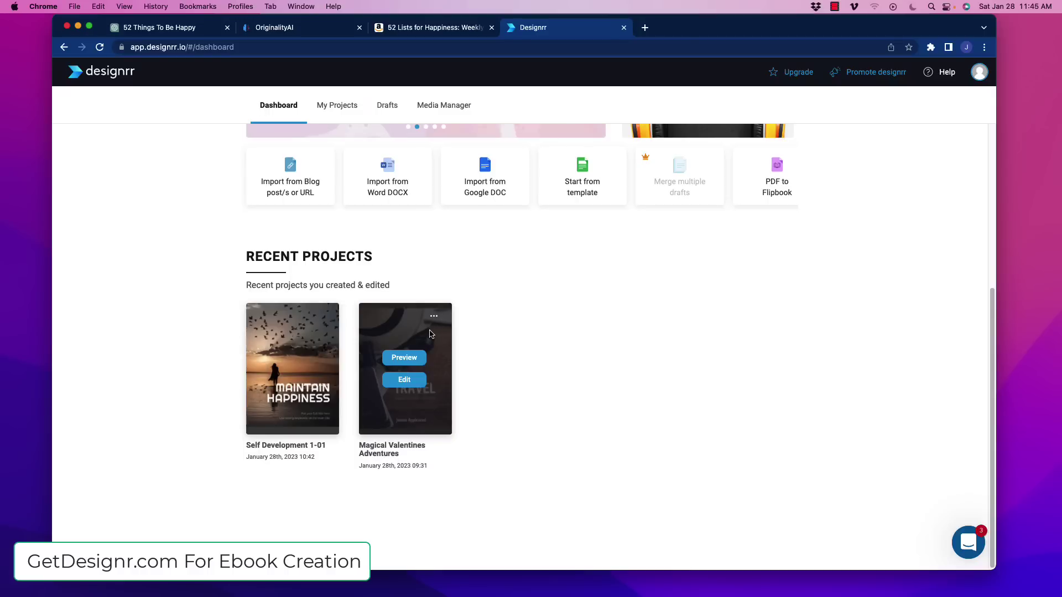
left_click(422, 358)
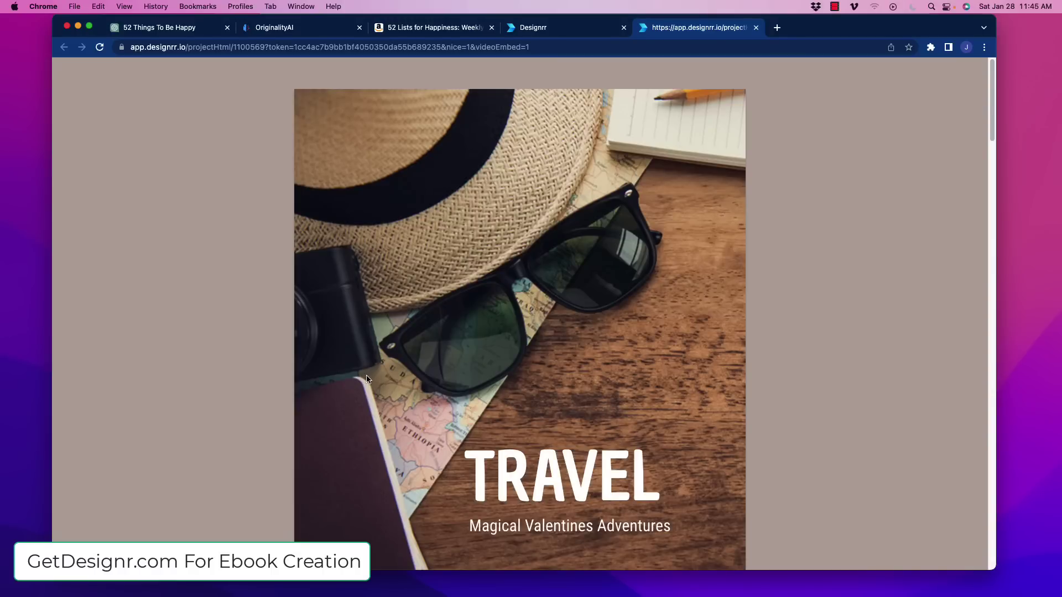
scroll(367, 380, "down", 3)
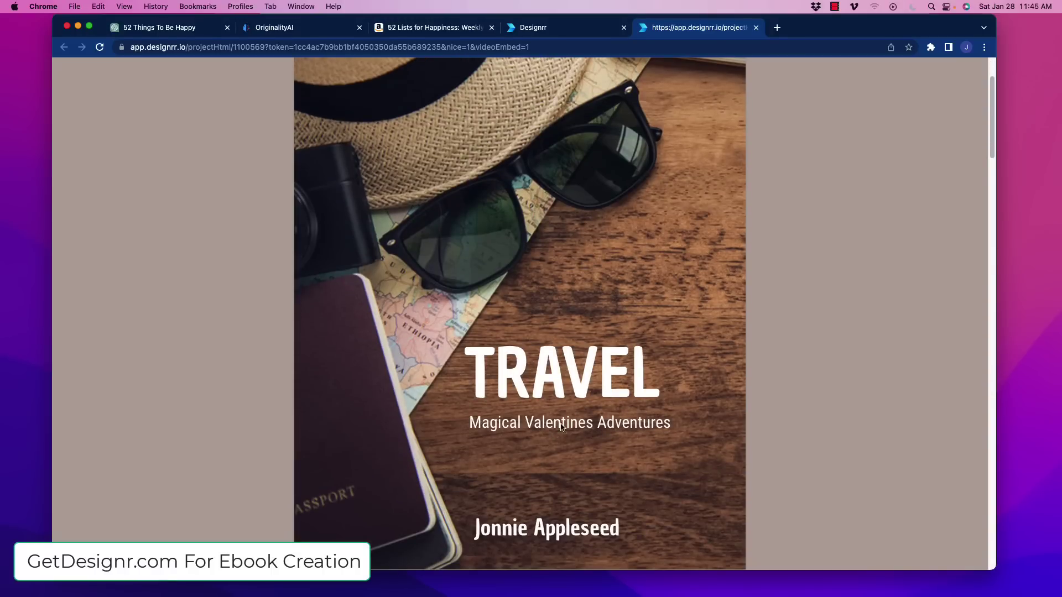
scroll(552, 267, "up", 3)
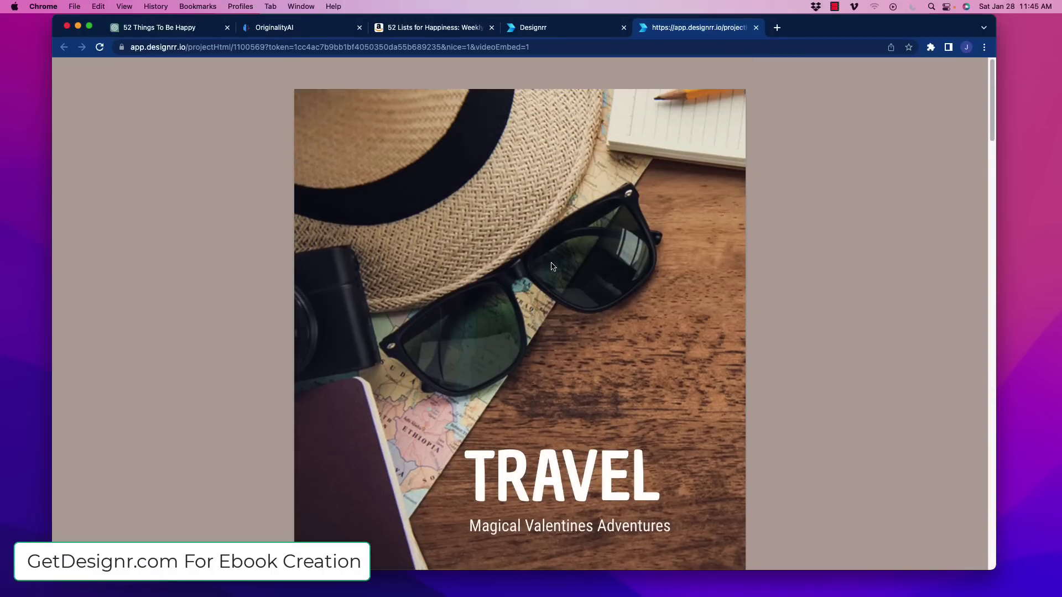
scroll(441, 305, "down", 10)
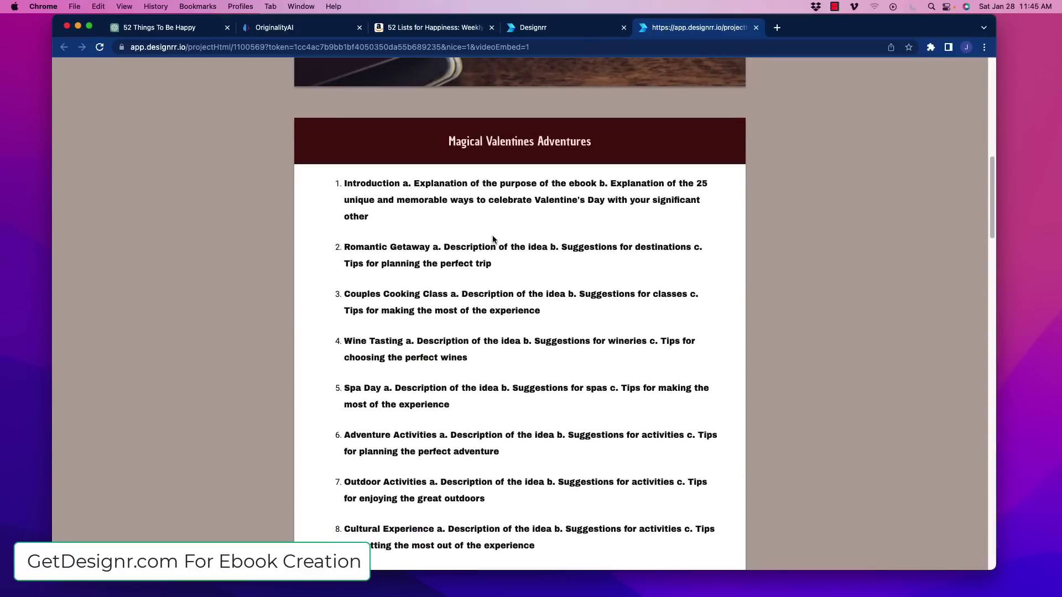
left_click(451, 294)
scroll(425, 238, "down", 10)
scroll(453, 364, "up", 15)
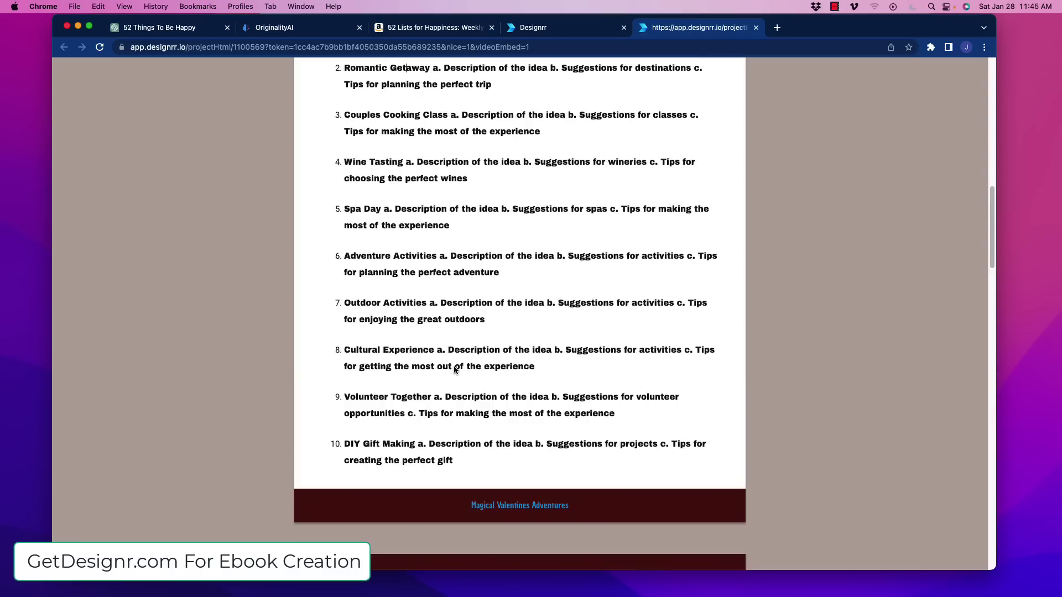
scroll(464, 366, "down", 15)
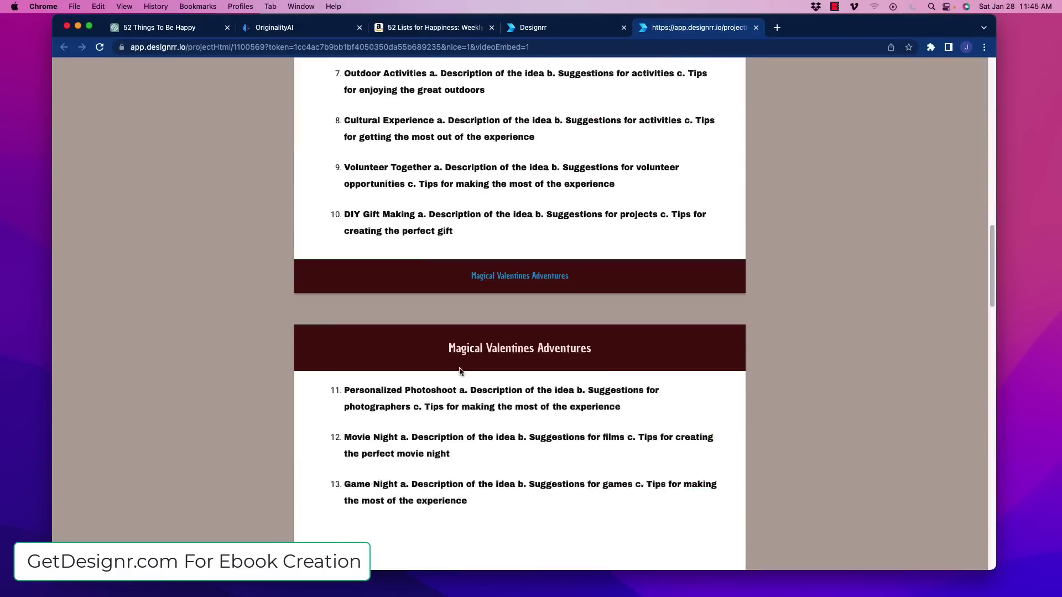
scroll(473, 371, "down", 12)
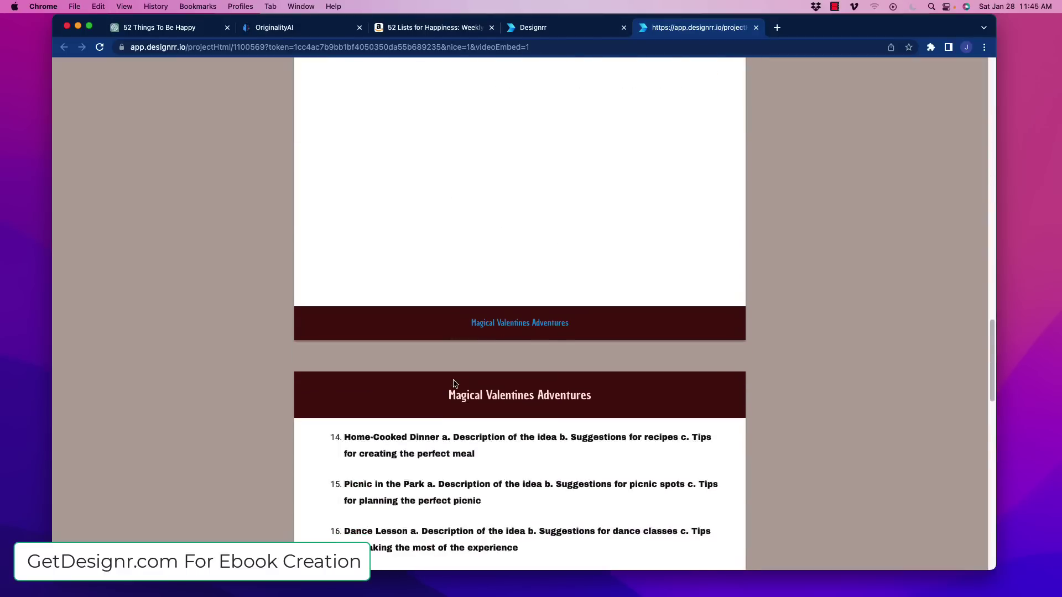
scroll(456, 385, "down", 6)
scroll(476, 398, "up", 7)
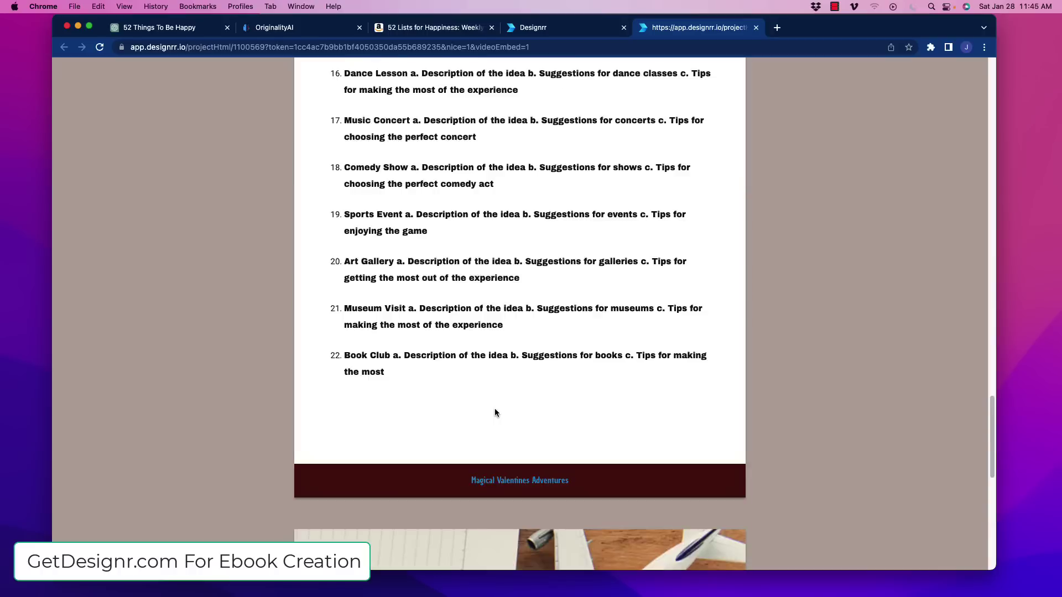
scroll(465, 390, "down", 3)
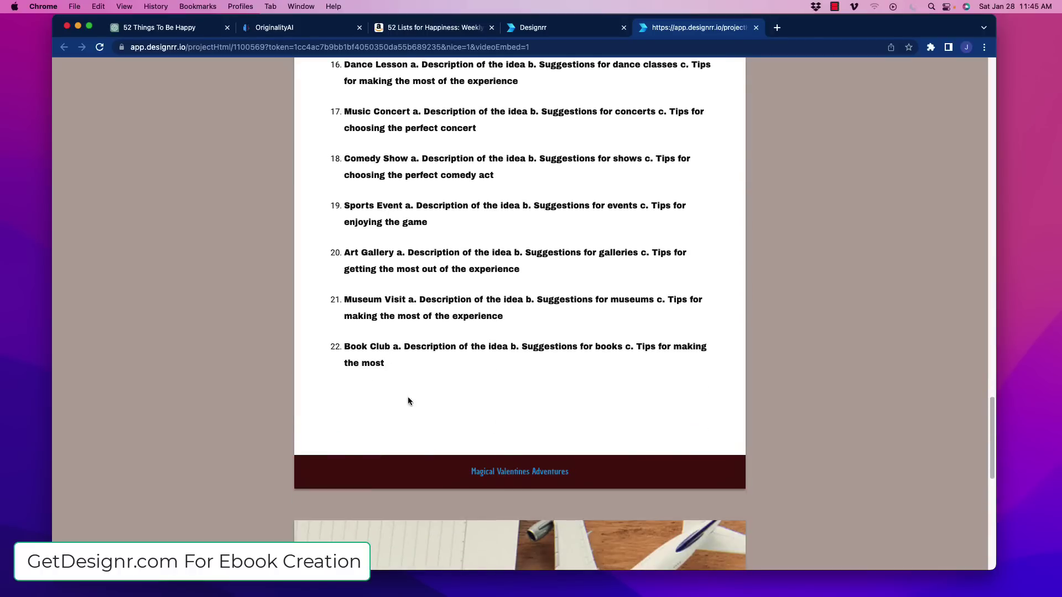
scroll(408, 399, "down", 10)
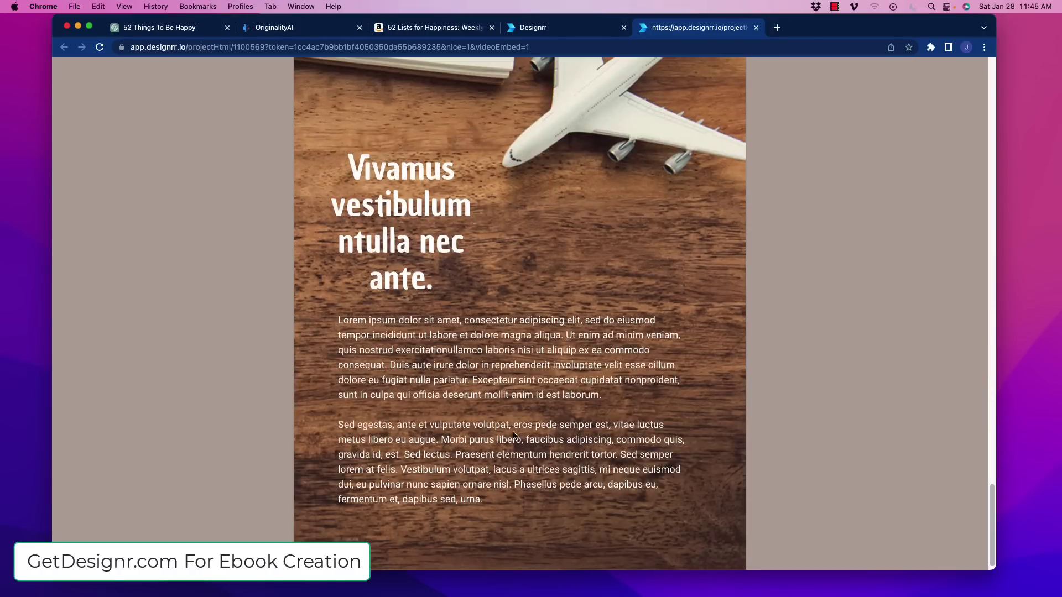
scroll(514, 435, "up", 20)
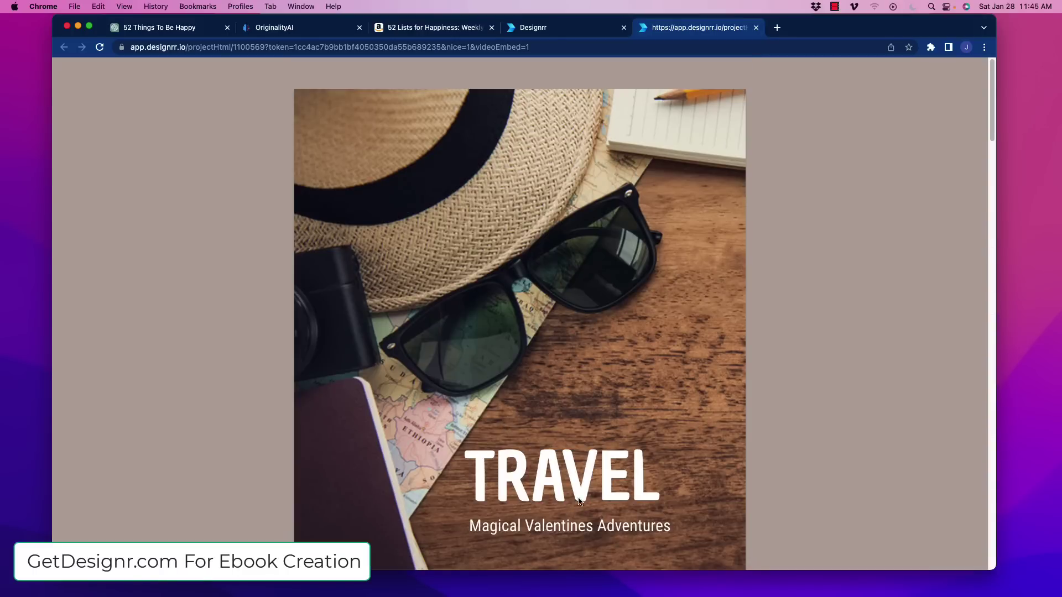
- Close the preview and highlight the ChatGPT list items from comfortable home to clear blue sky
left_click(756, 27)
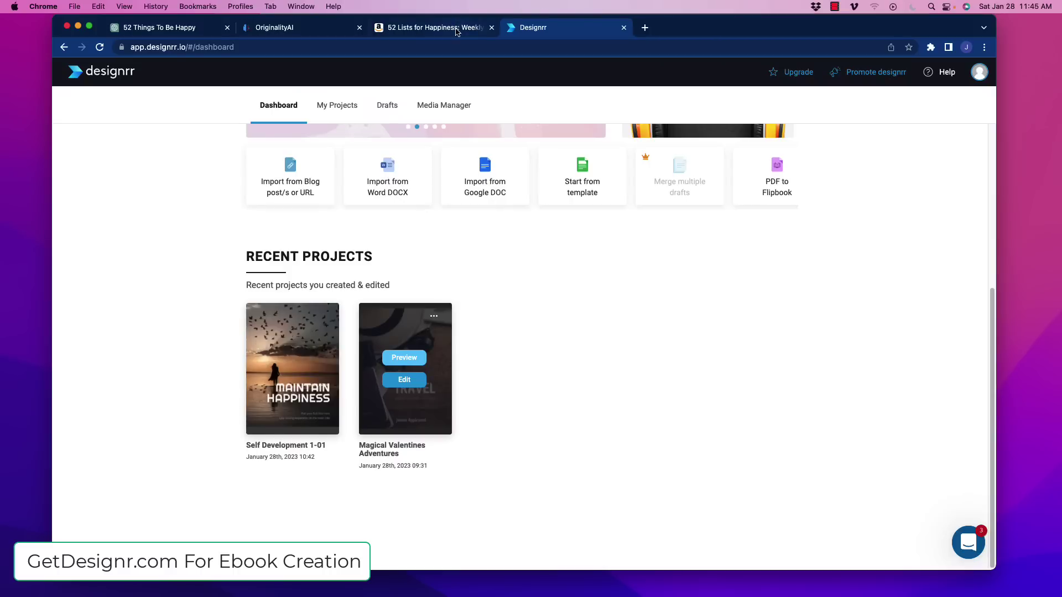
scroll(204, 340, "up", 5)
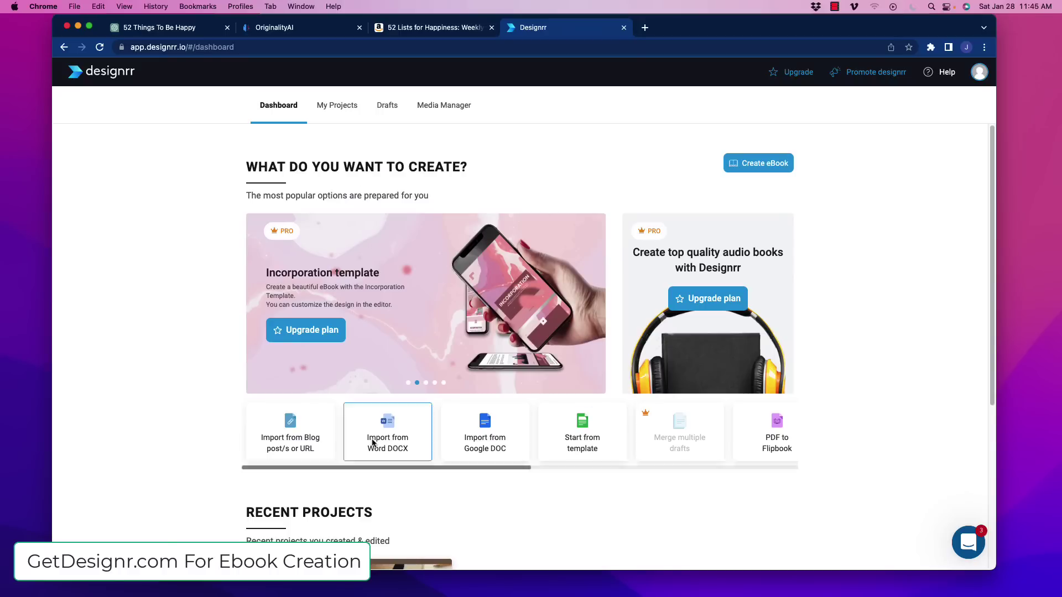
left_click(180, 33)
left_click(458, 310)
left_click_drag(452, 187, 501, 391)
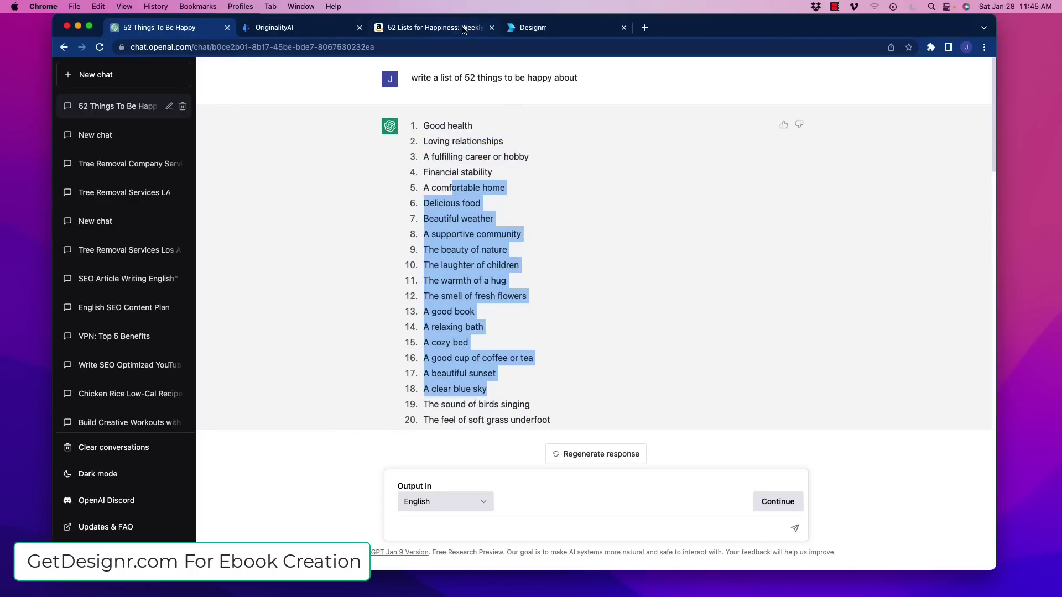
- Highlight the rest of the 52 Lists for Happiness book title on Amazon, then clear it
left_click(437, 28)
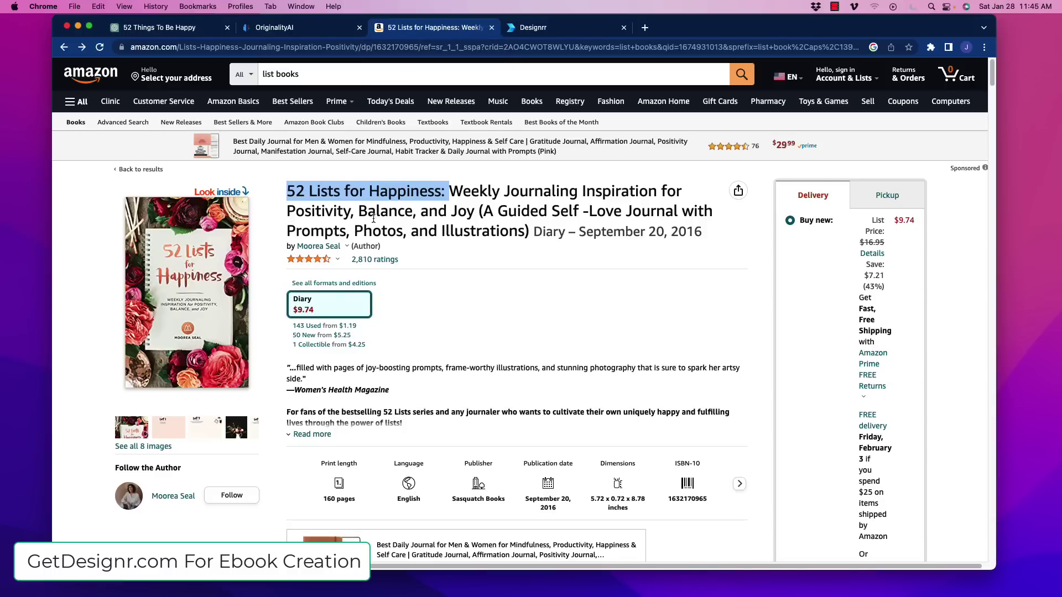
left_click(306, 187)
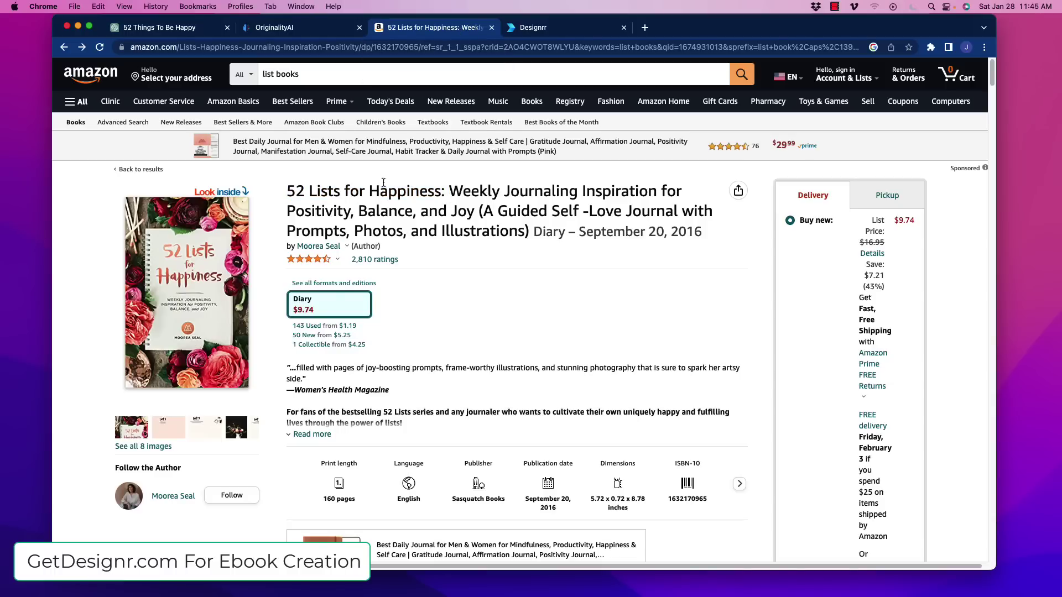
left_click_drag(457, 188, 532, 228)
left_click(516, 199)
- Go back to the Designrr dashboard
left_click(531, 28)
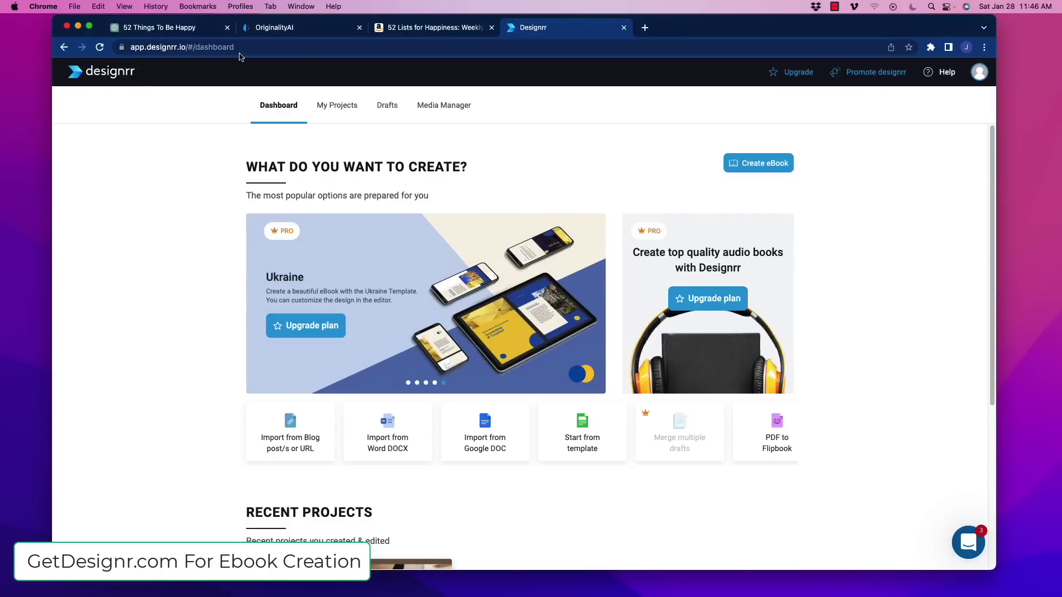